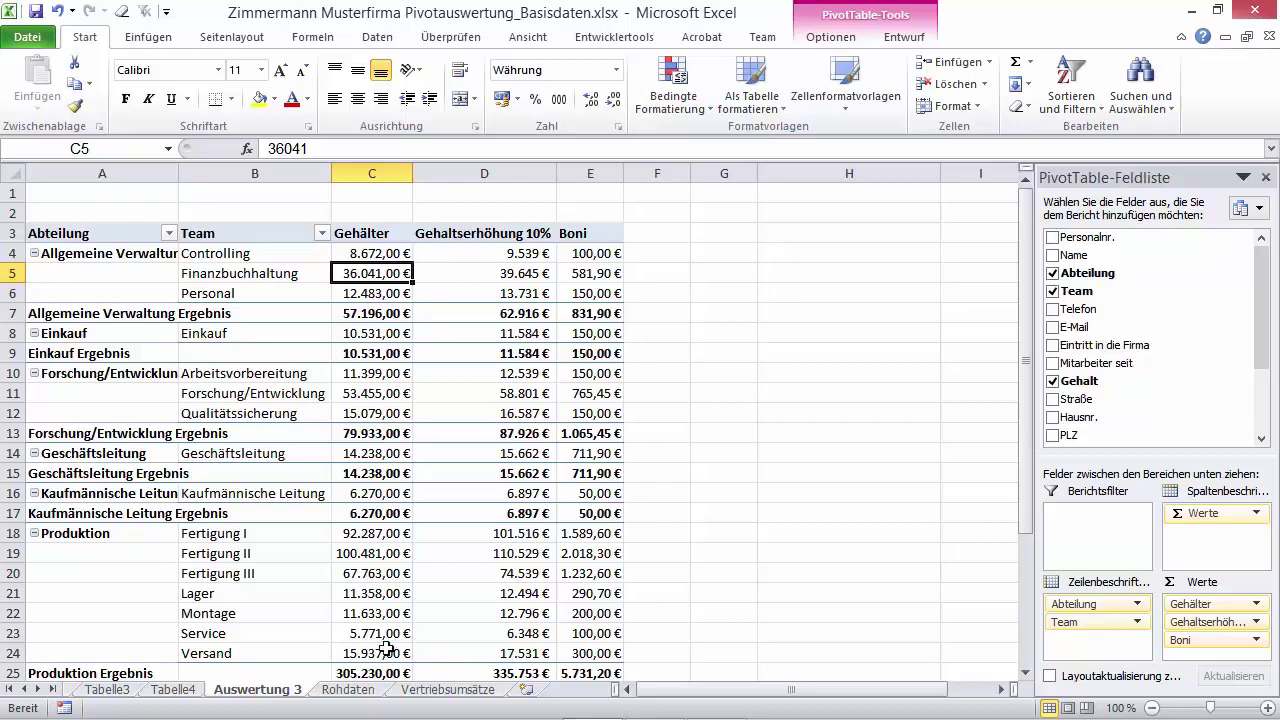
Insert a PivotTable from the Rohdaten data table on a new sheet
left_click(372, 689)
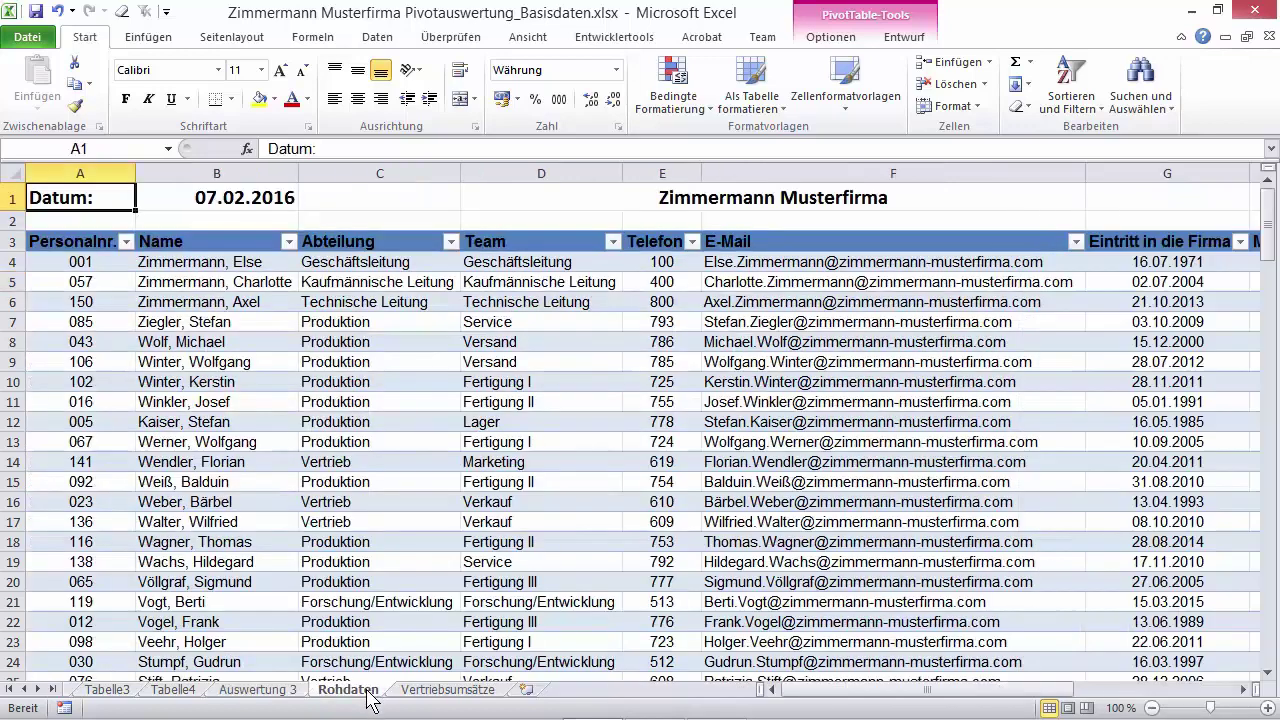
left_click(444, 386)
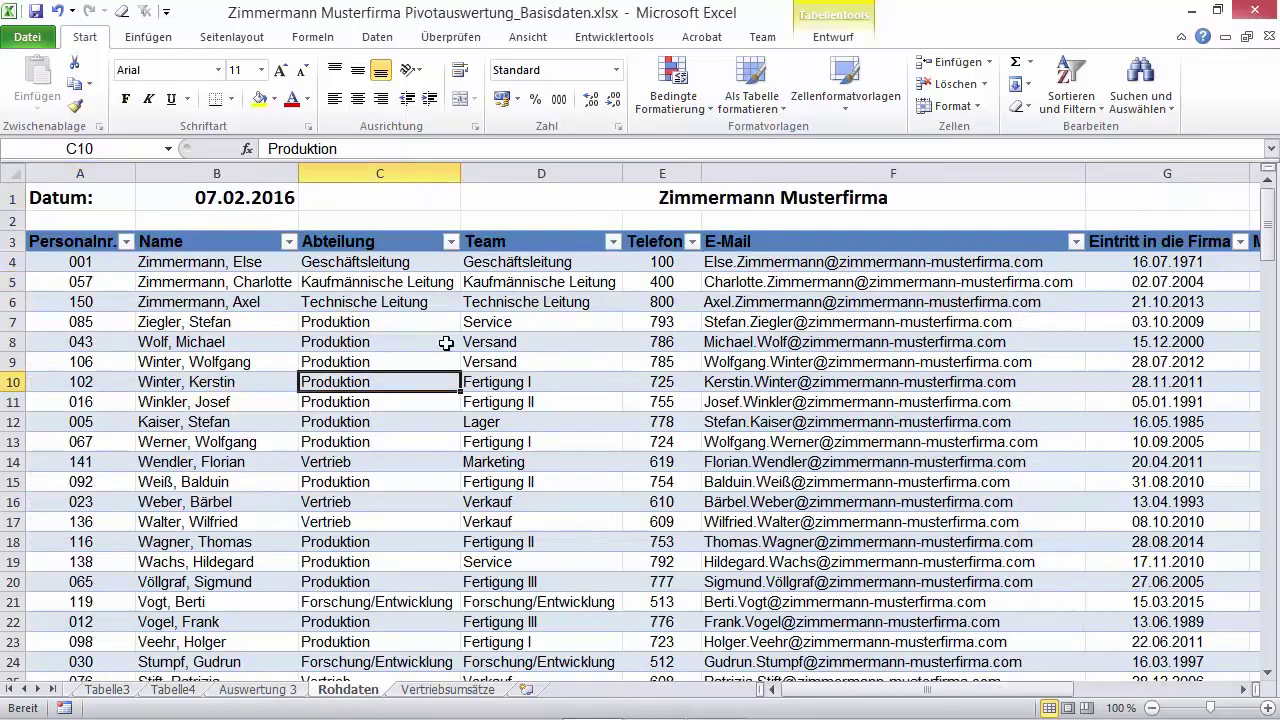
left_click(157, 42)
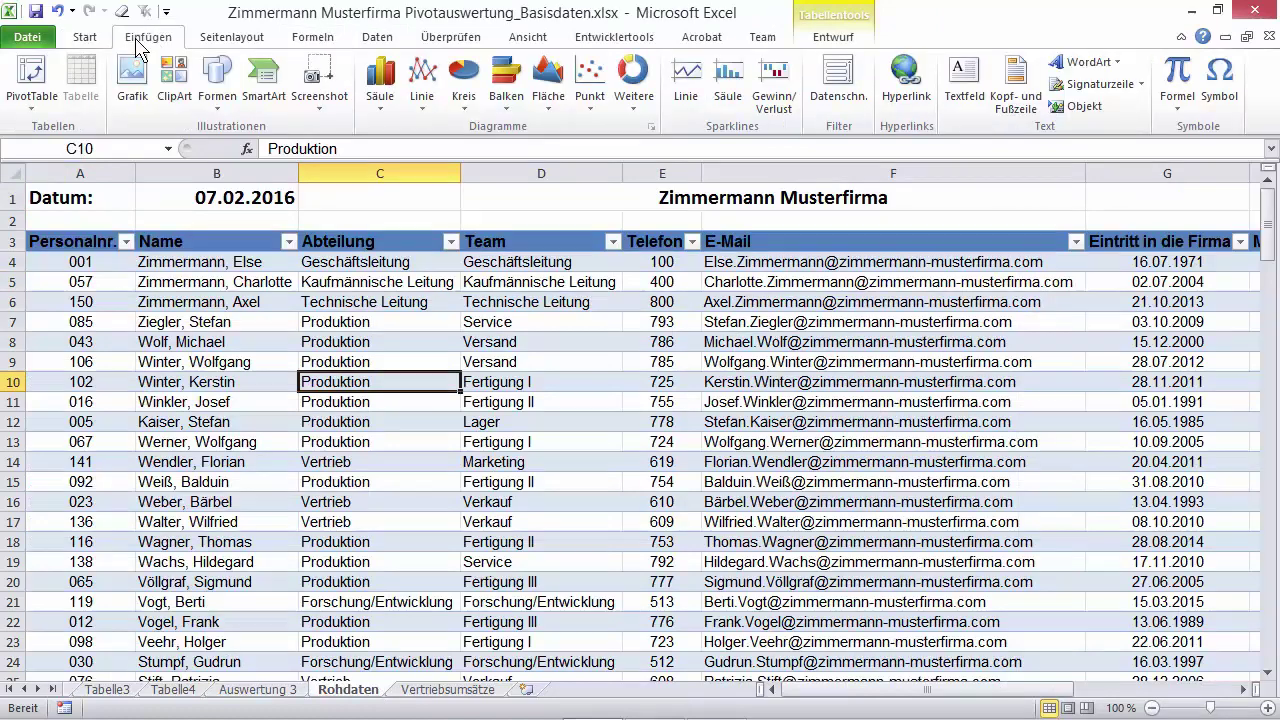
left_click(34, 86)
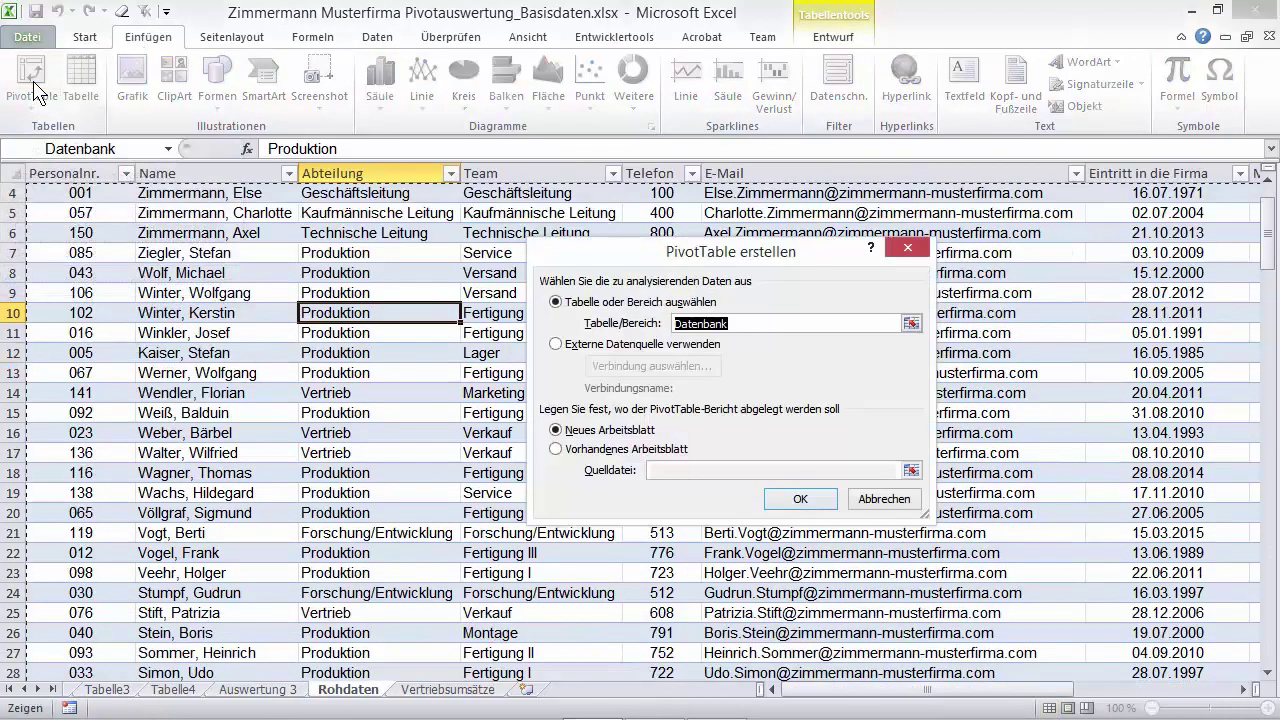
left_click(801, 500)
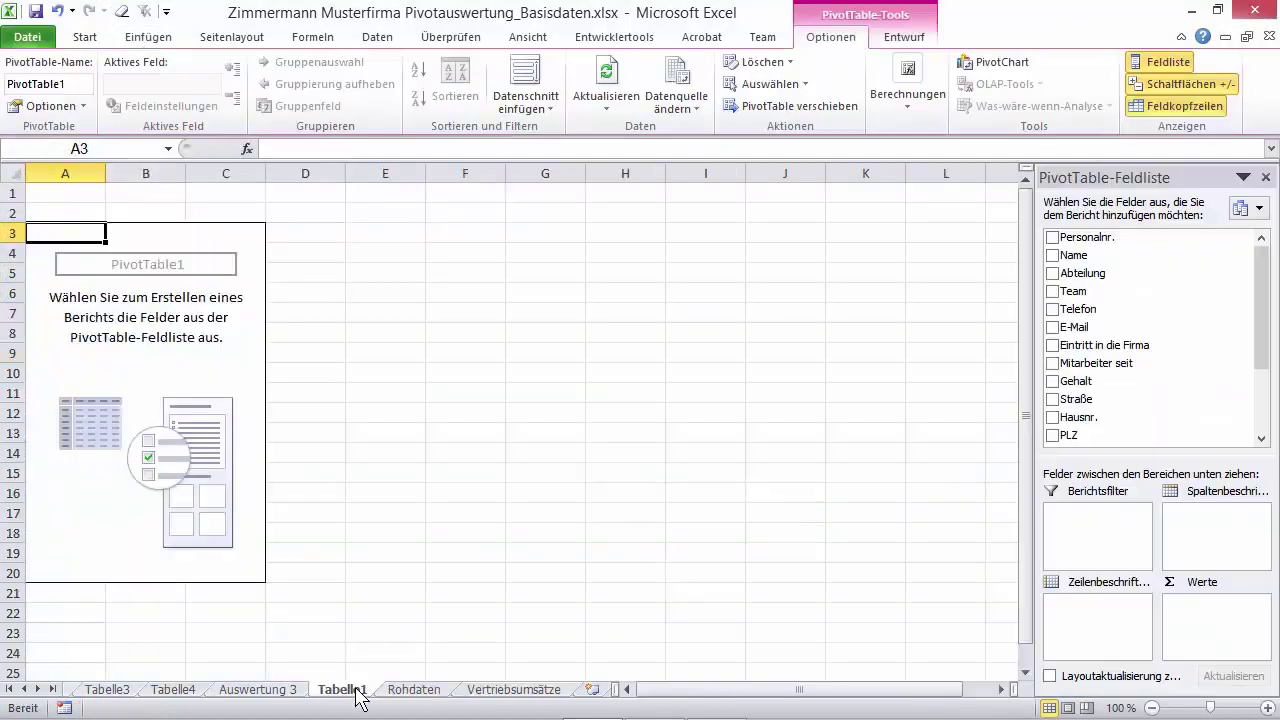
Rename the new sheet to 'Auswertung 4'
double_click(342, 690)
type("Aus")
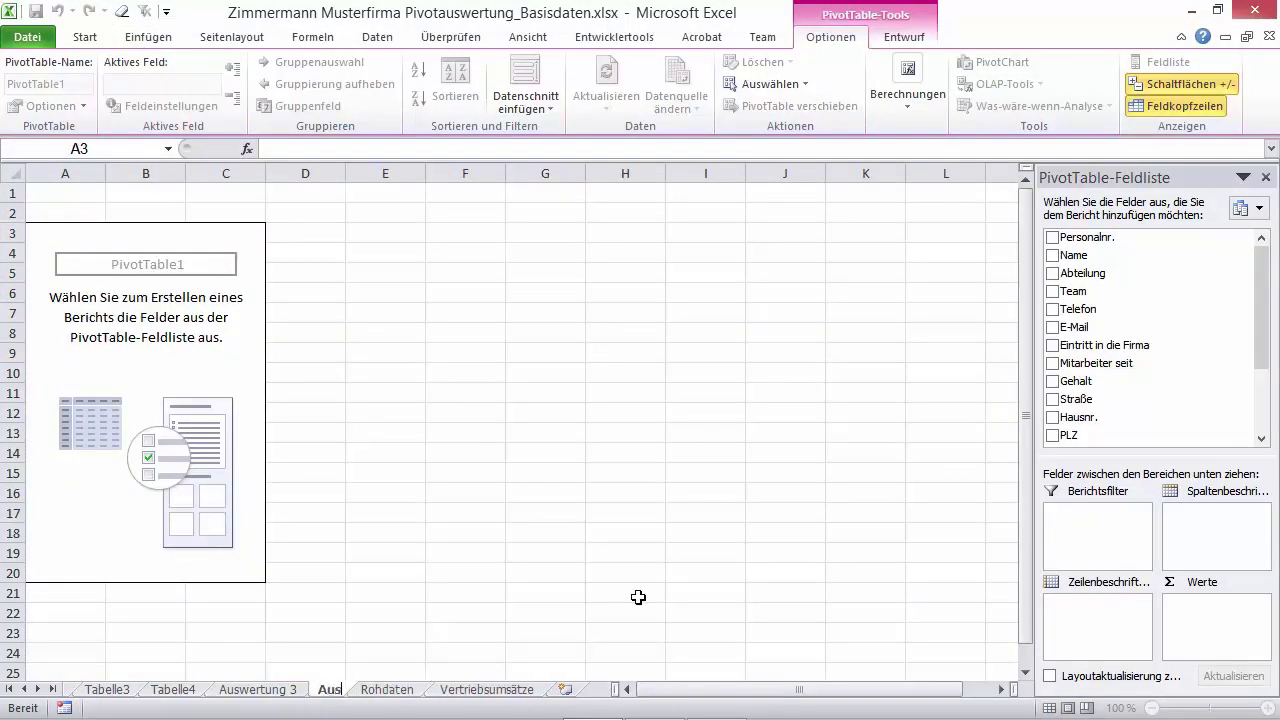
type("wertung 4")
key("Return")
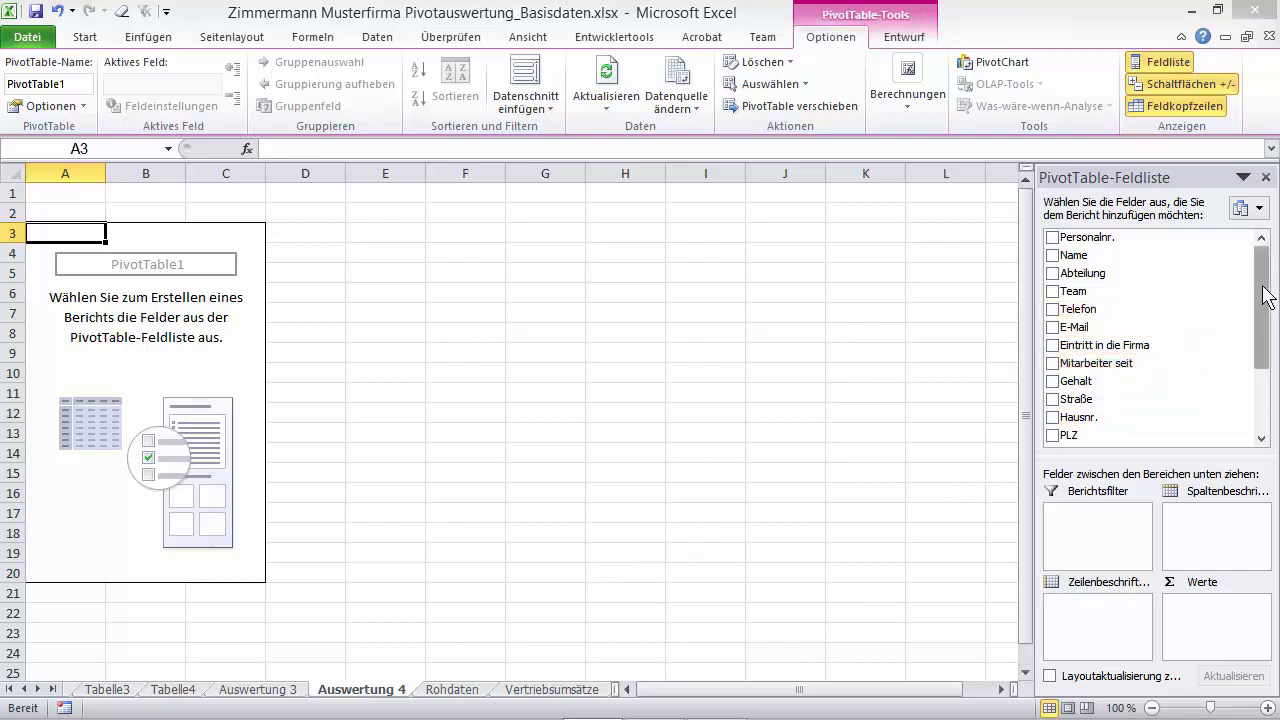
Count Alter in the PivotTable's Werte area (152), then return to the Rohdaten sheet
left_click_drag(1265, 286, 1274, 366)
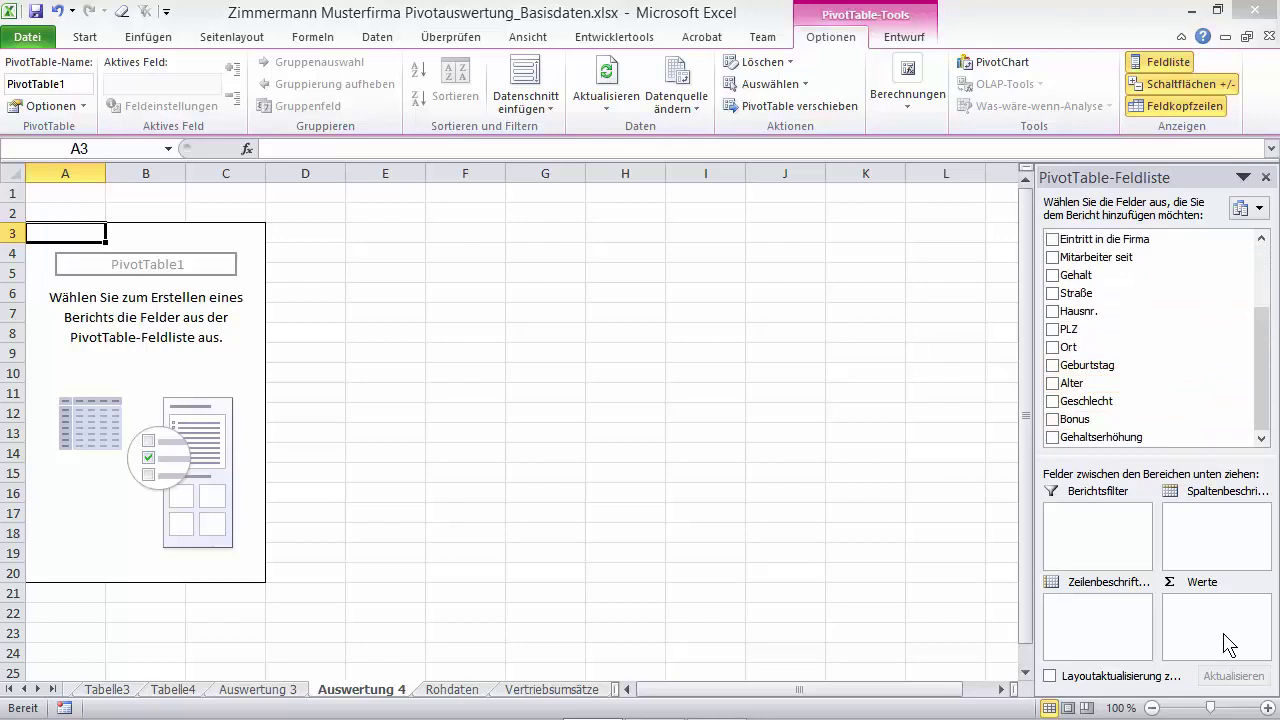
left_click_drag(1085, 390, 1208, 619)
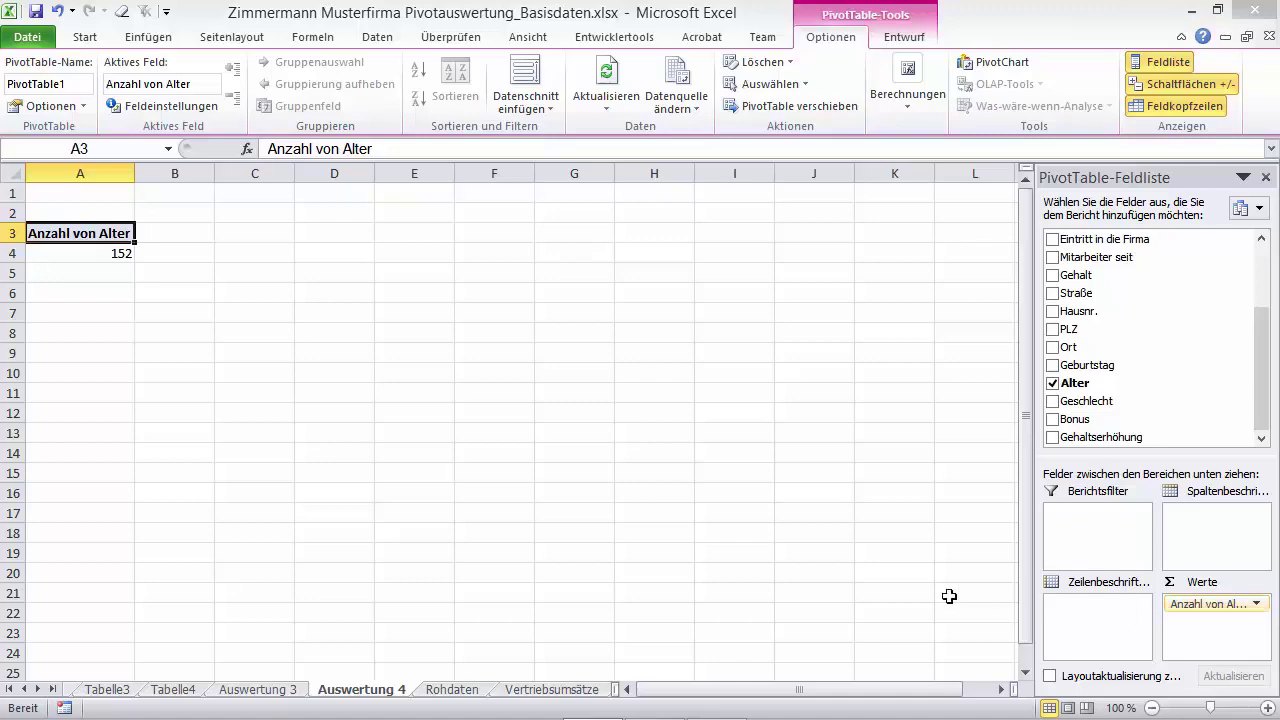
left_click(455, 690)
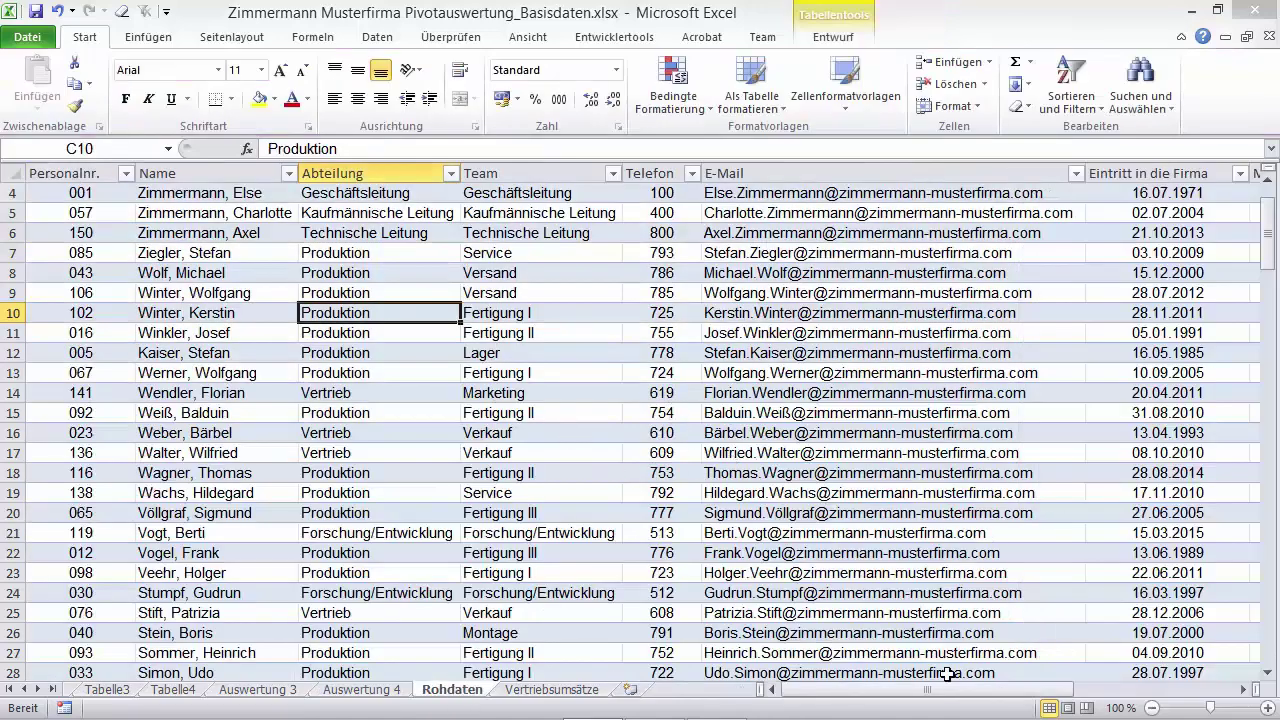
Filter the Alter column to (Leere) by searching 'leer', leaving one visible record
left_click_drag(970, 690, 1142, 692)
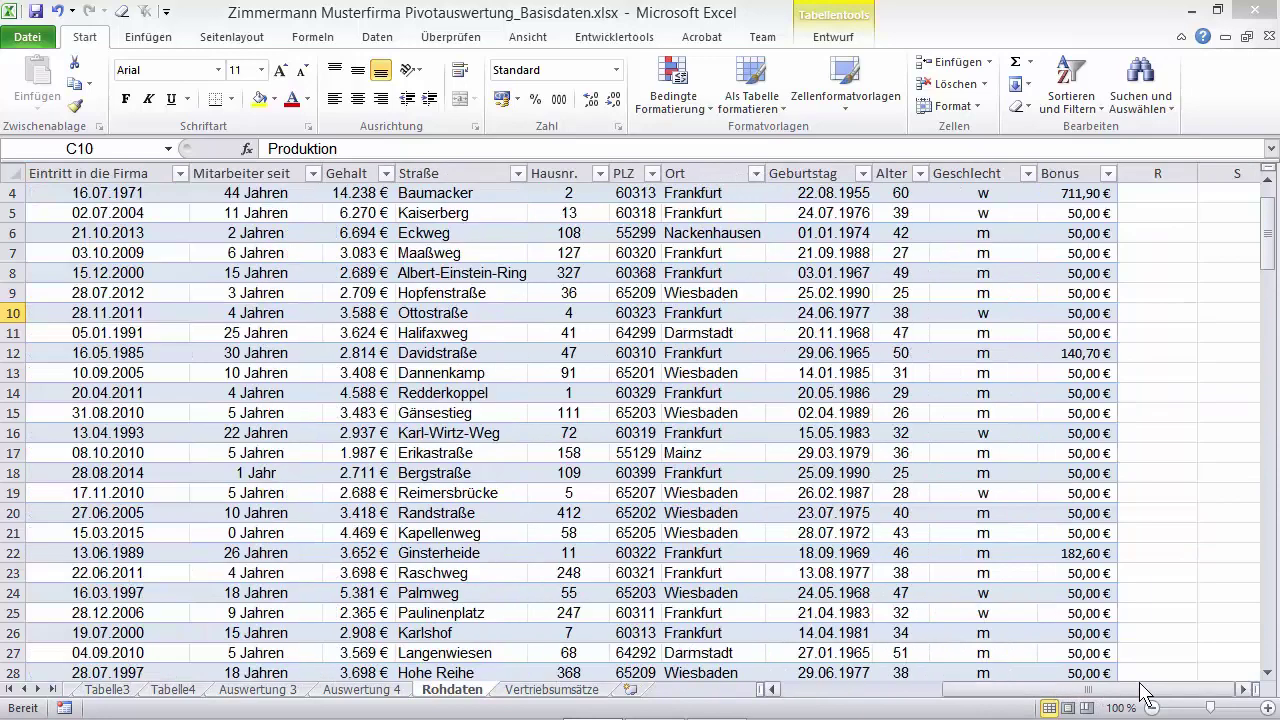
left_click(920, 175)
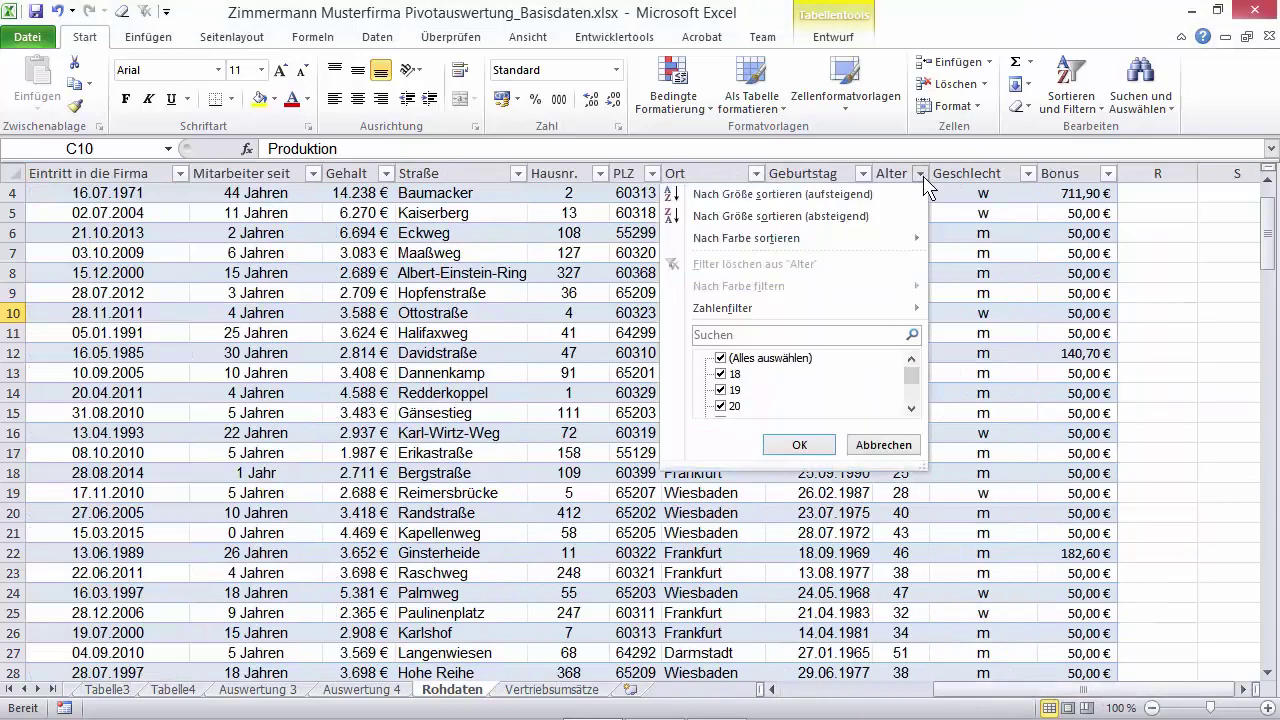
left_click_drag(914, 390, 914, 410)
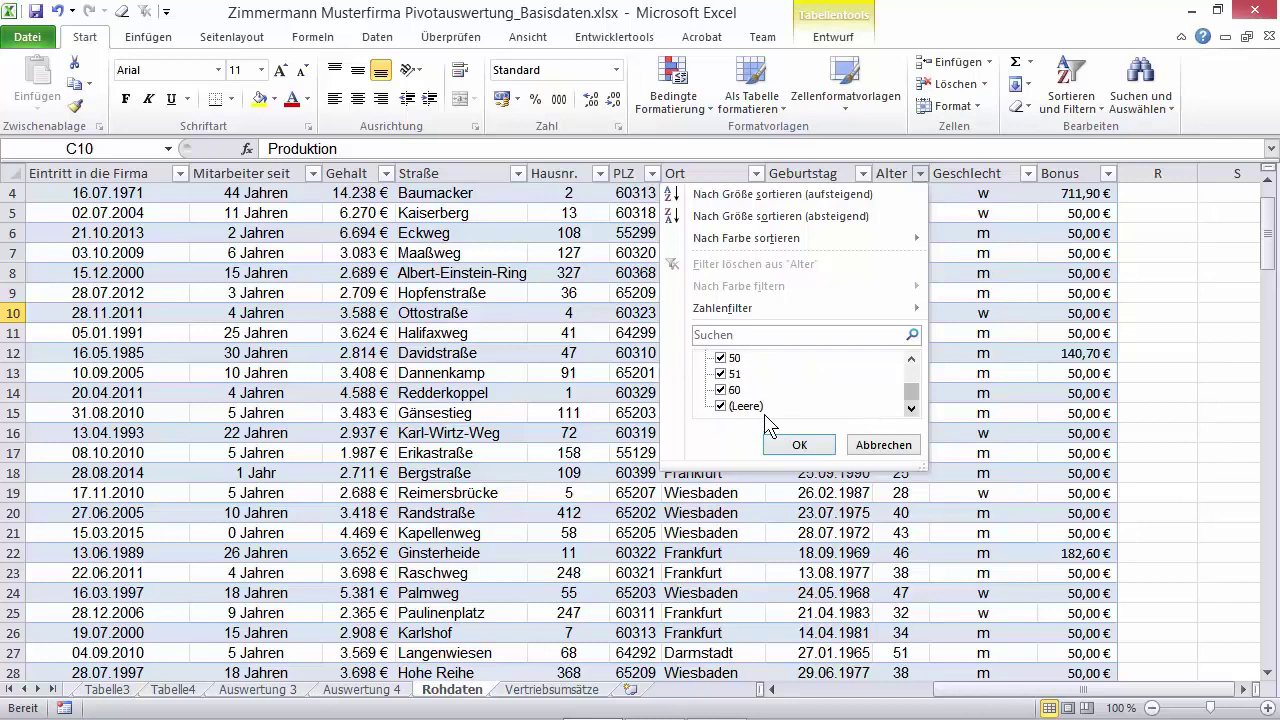
left_click(786, 333)
type("leer")
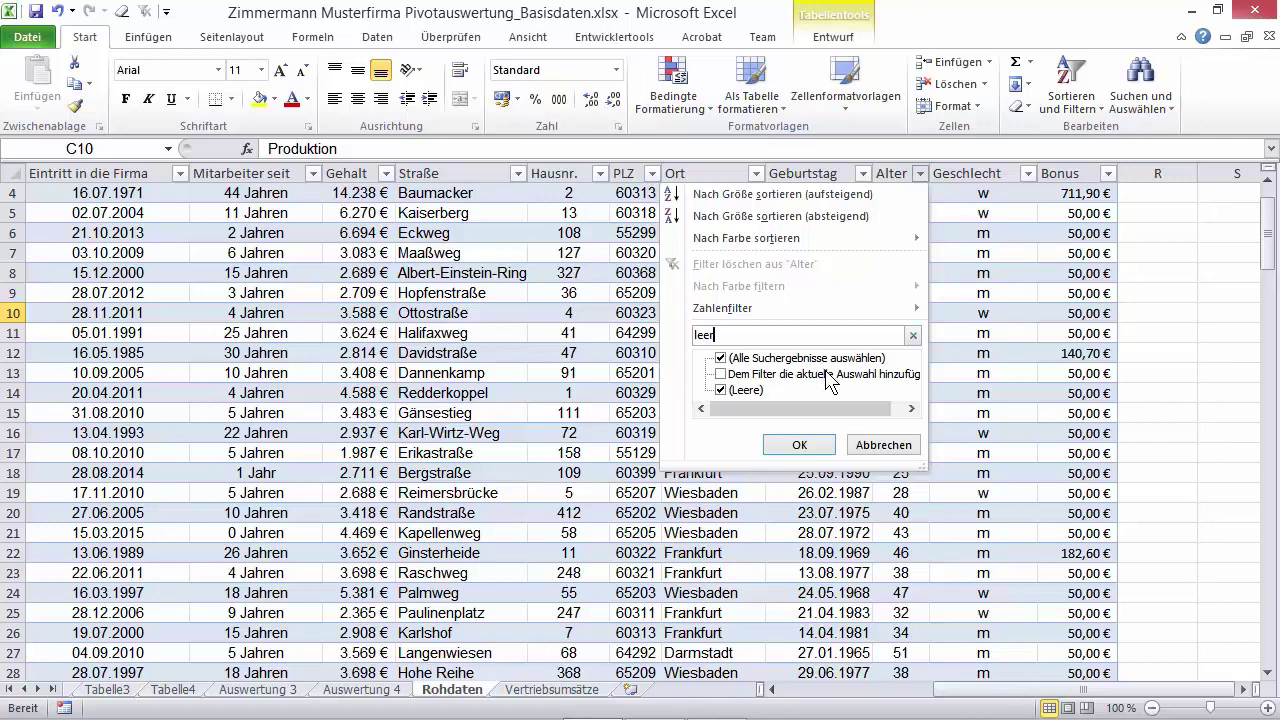
left_click(822, 458)
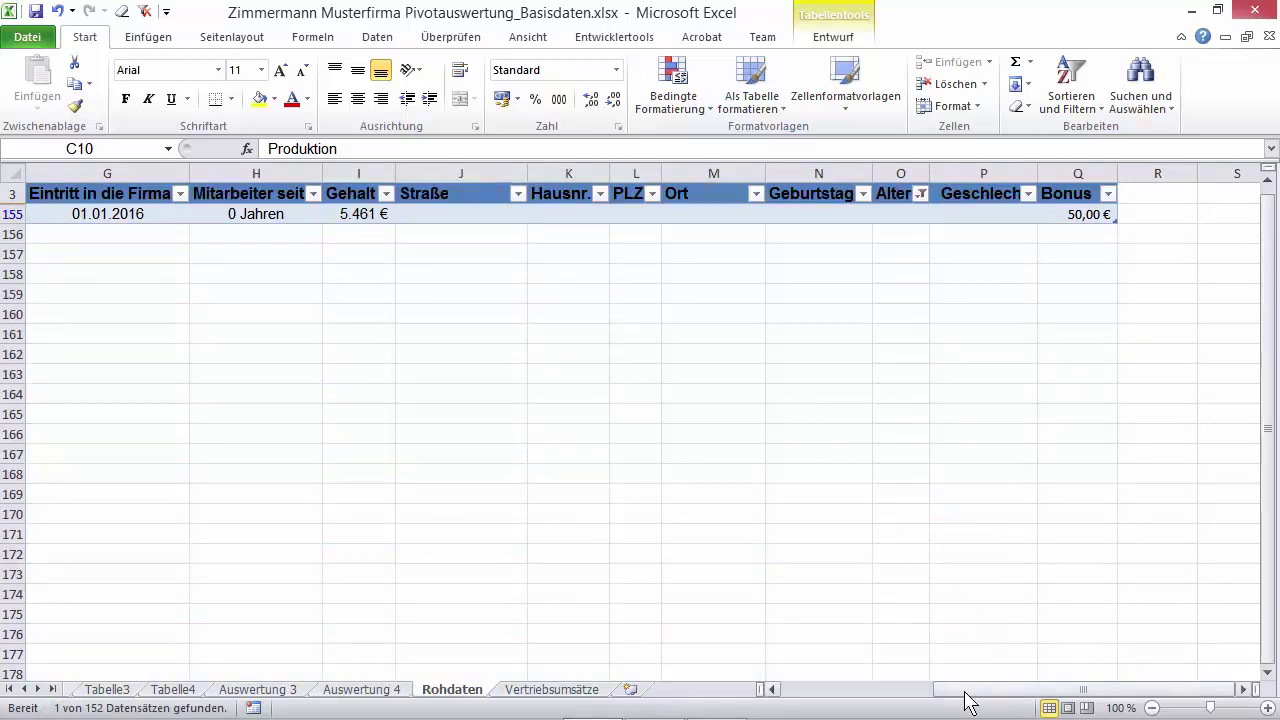
left_click_drag(966, 692, 794, 690)
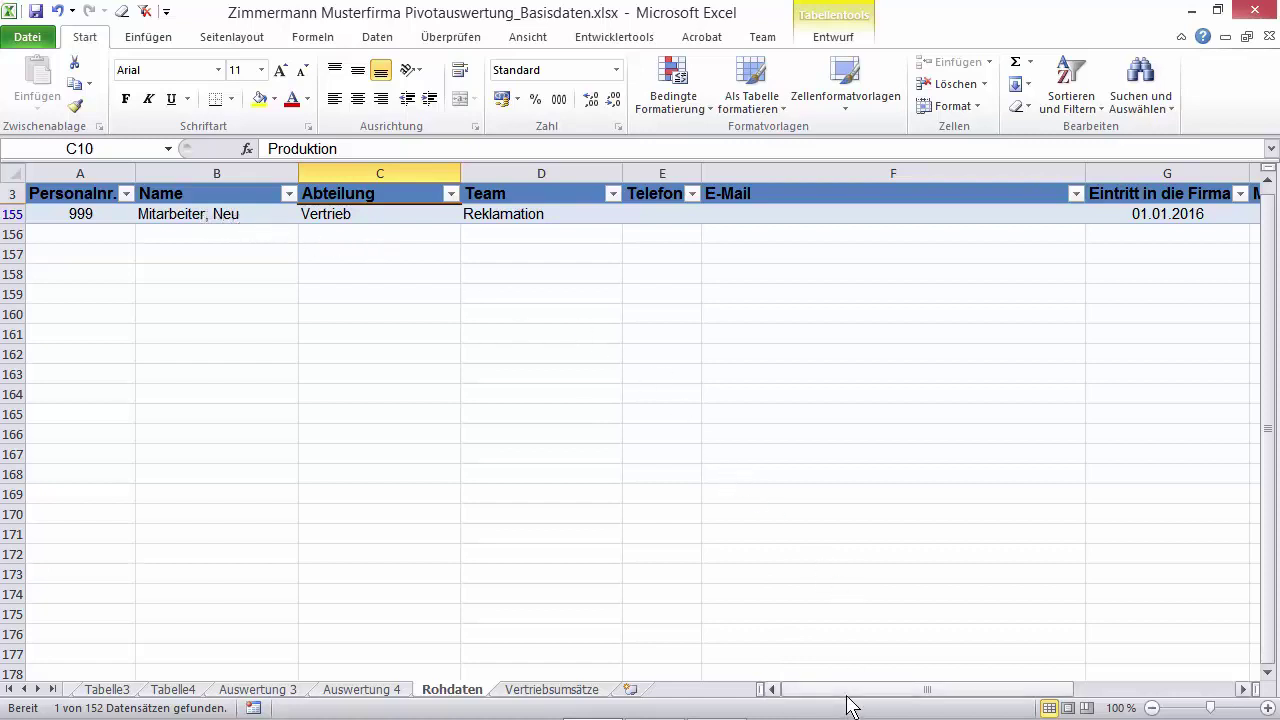
mouse_move(847, 690)
left_mouse_down()
mouse_move(1003, 694)
mouse_move(1005, 705)
left_mouse_up()
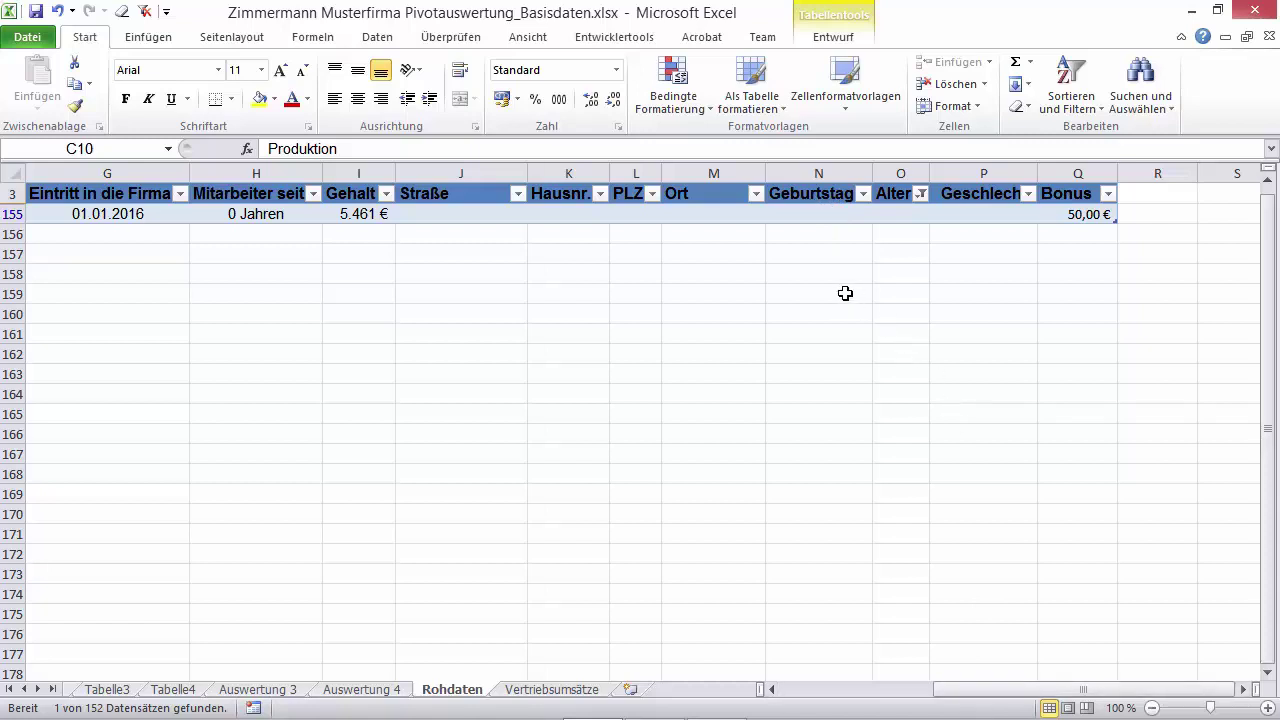
left_click(890, 216)
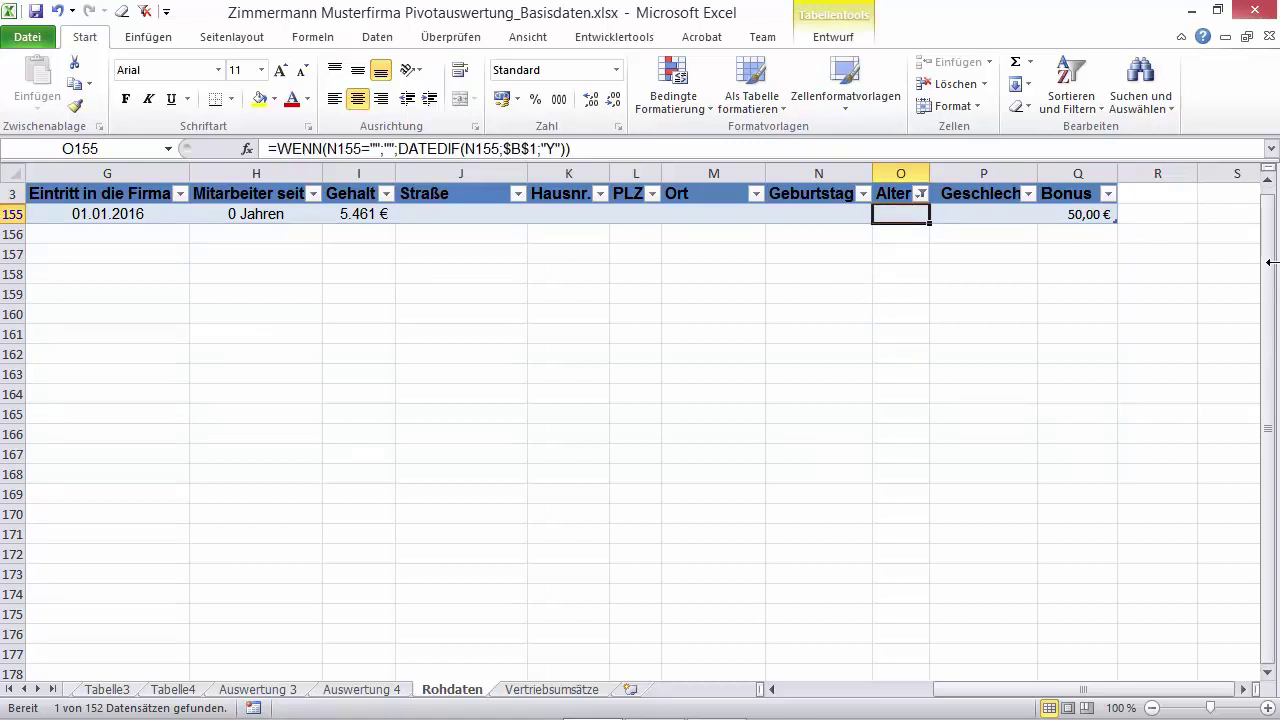
type("43")
key("Return")
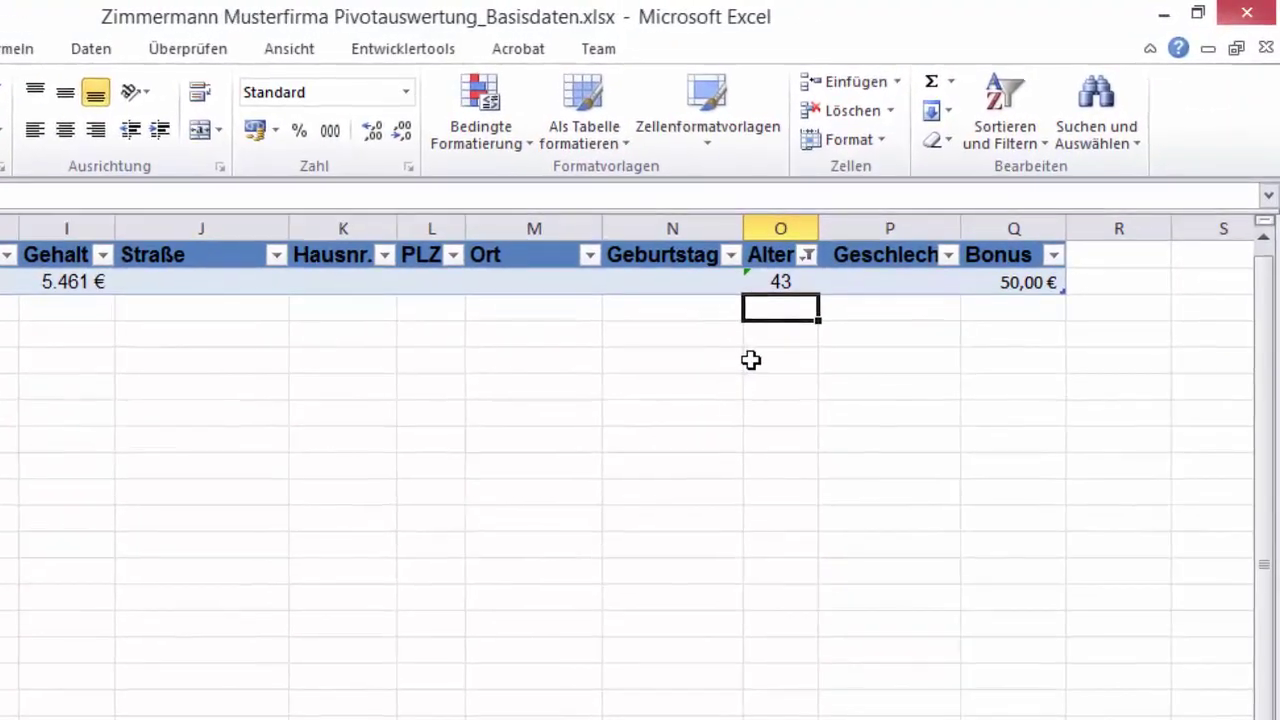
left_click(772, 280)
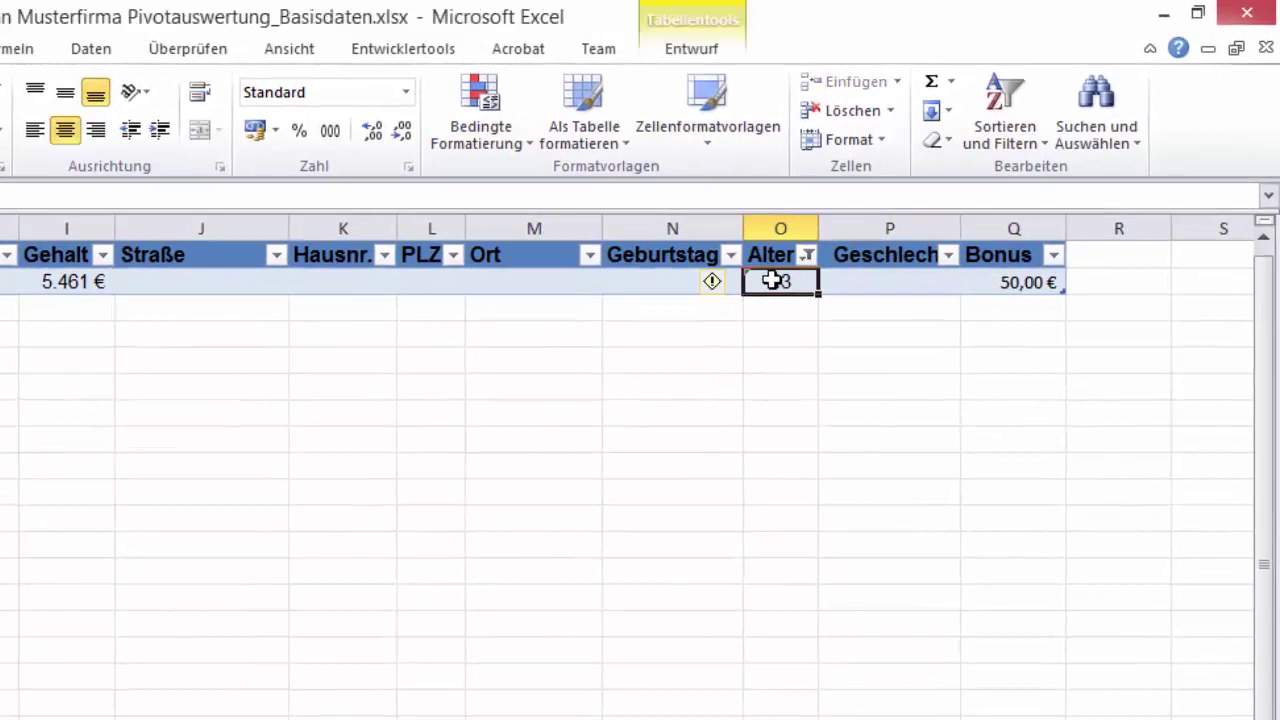
mouse_move(712, 282)
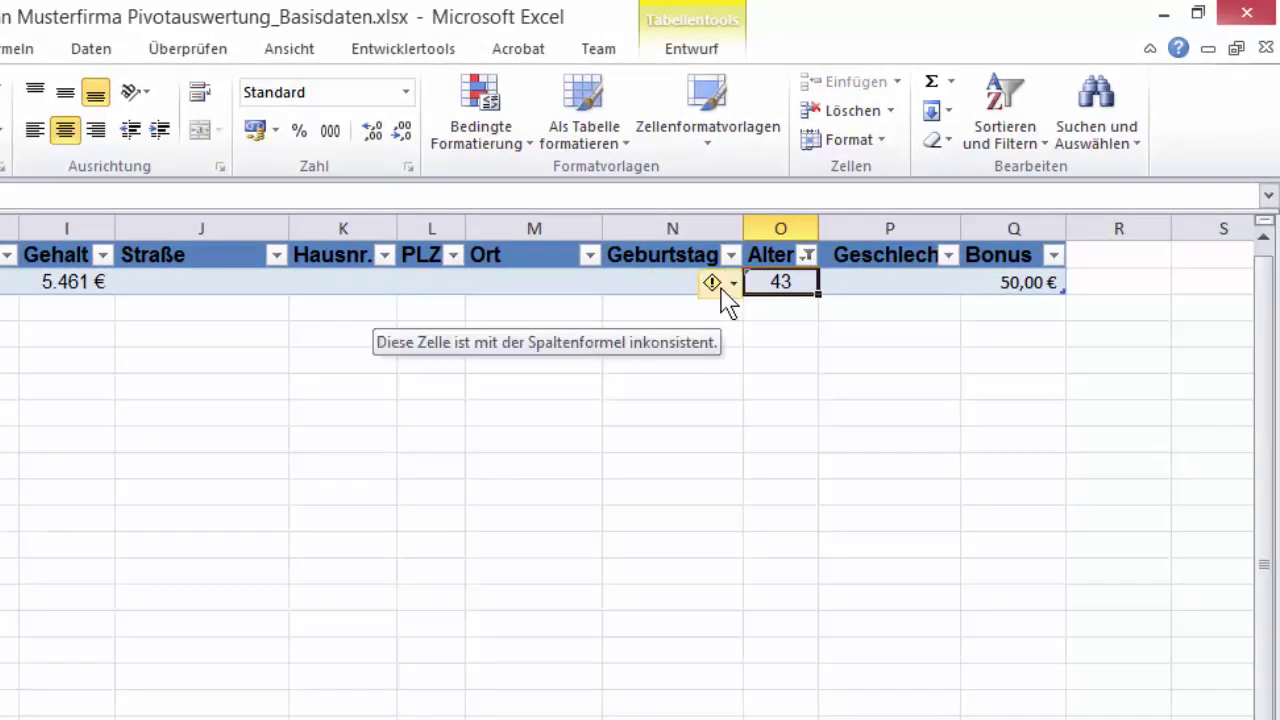
left_click(726, 300)
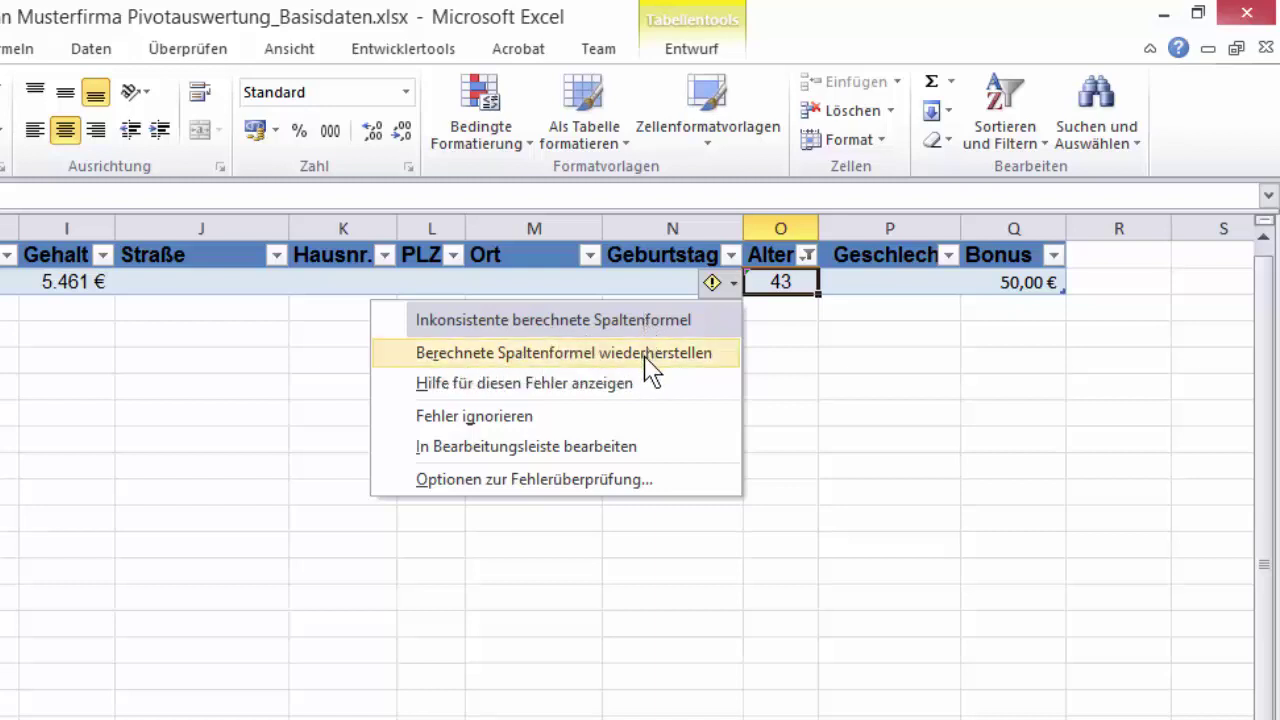
left_click(699, 353)
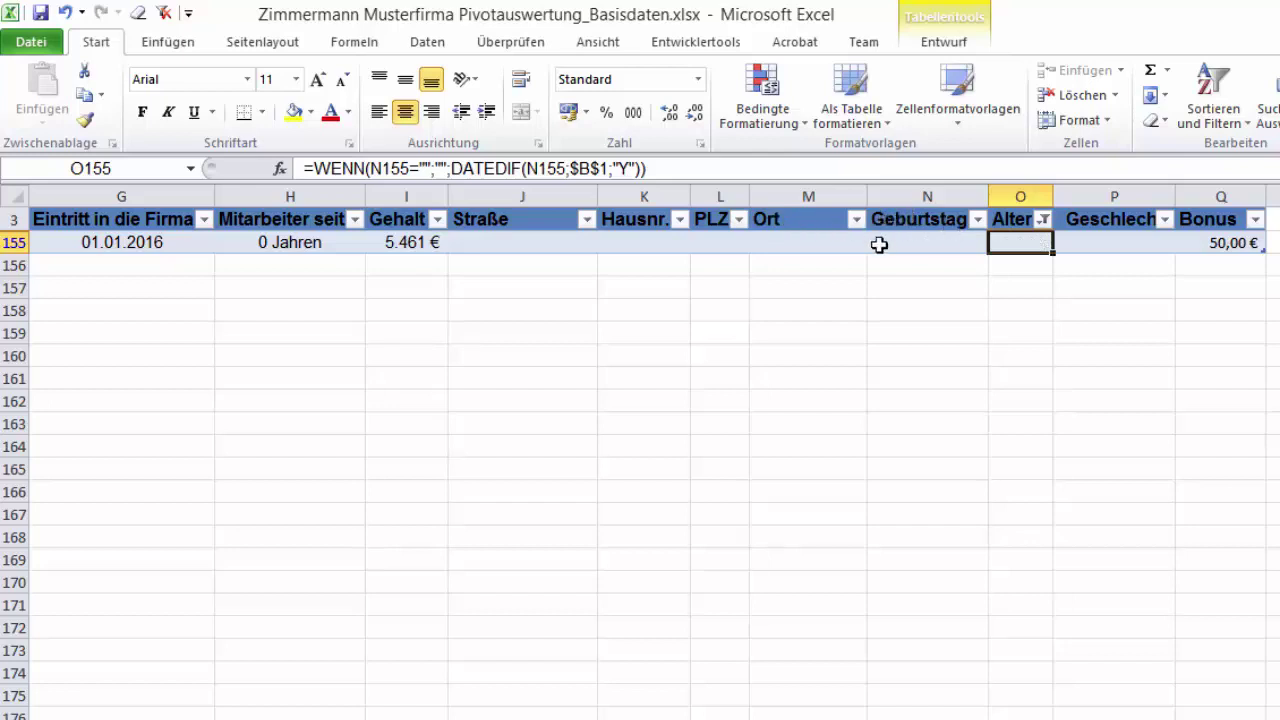
left_click(933, 243)
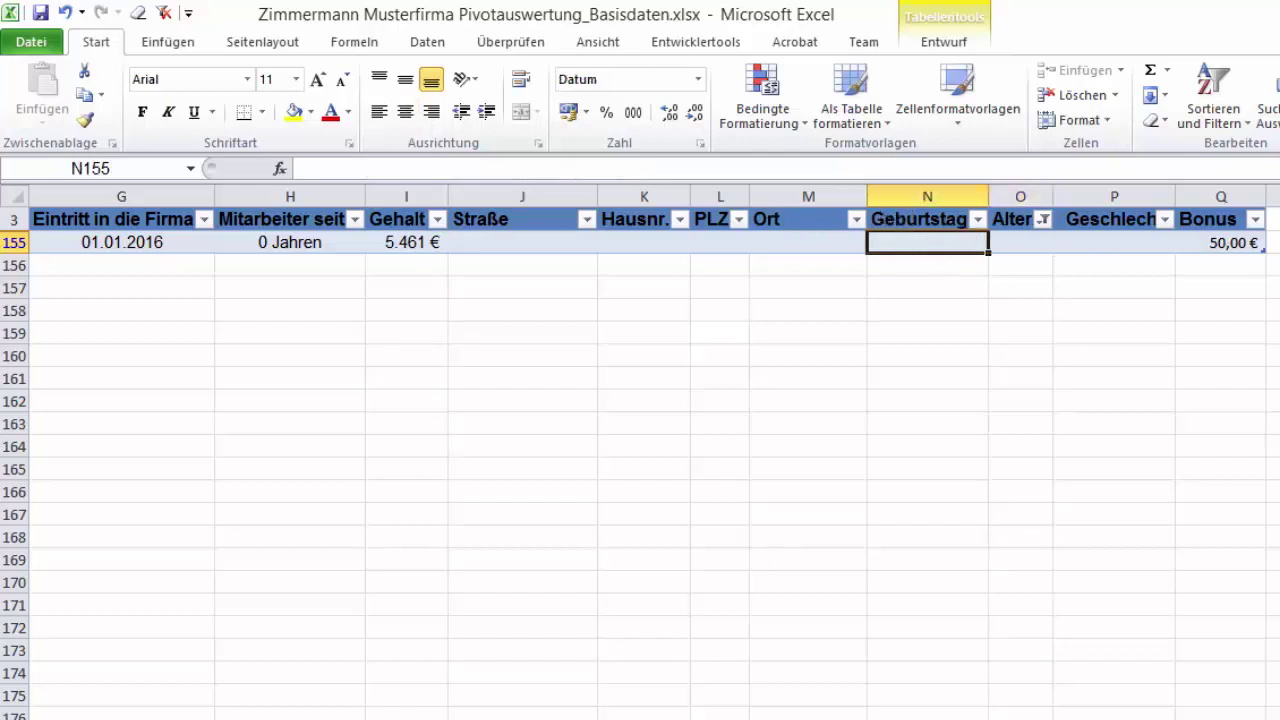
type("12.0")
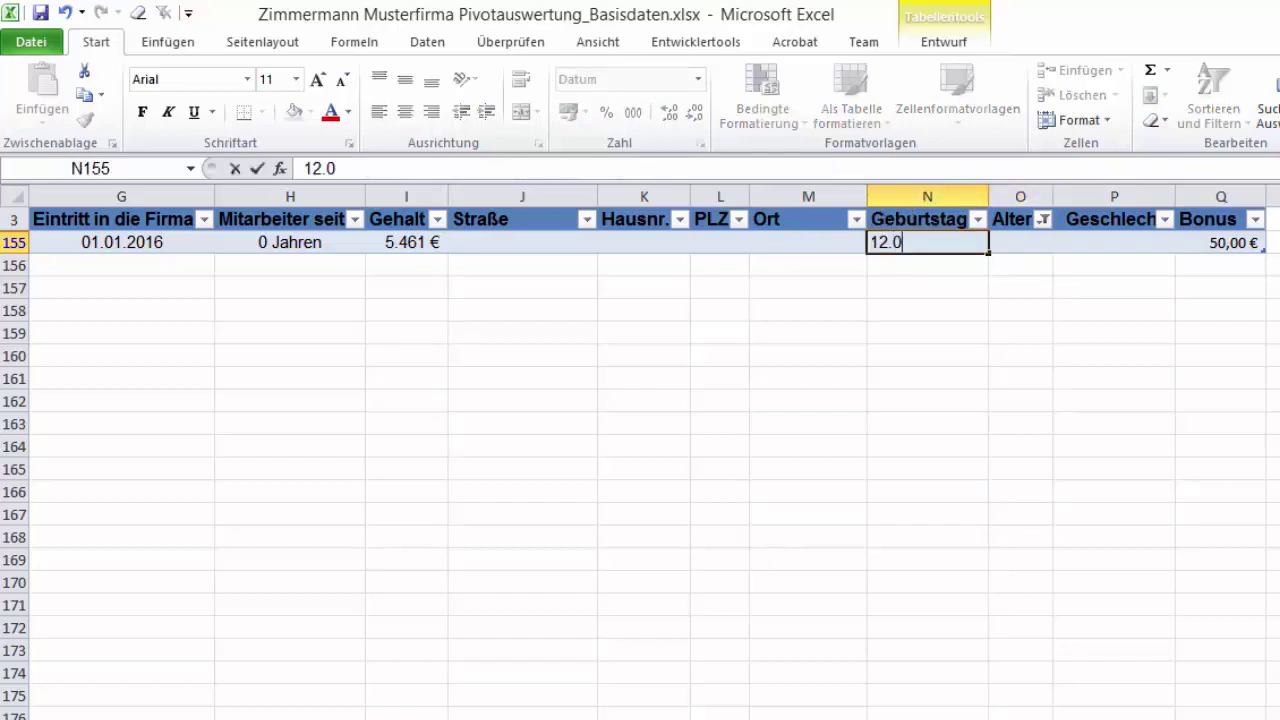
type("5.16")
key("BackSpace")
type("967")
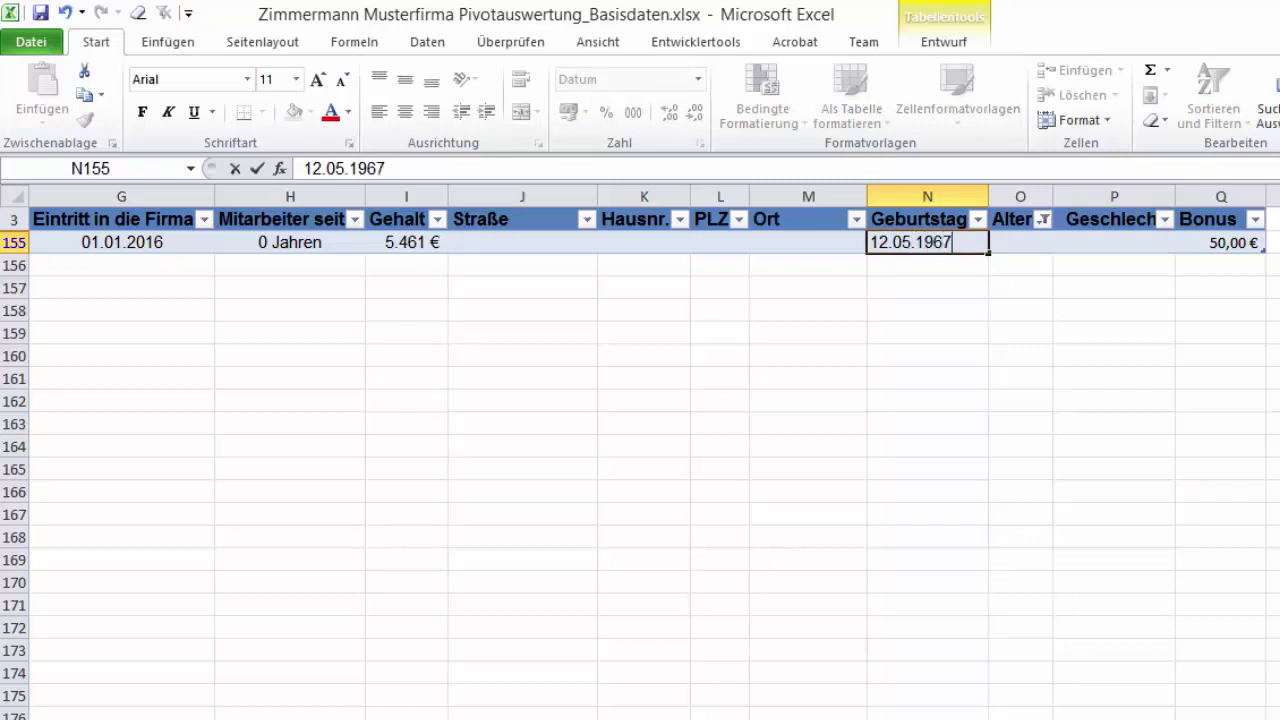
key("Return")
key("Tab")
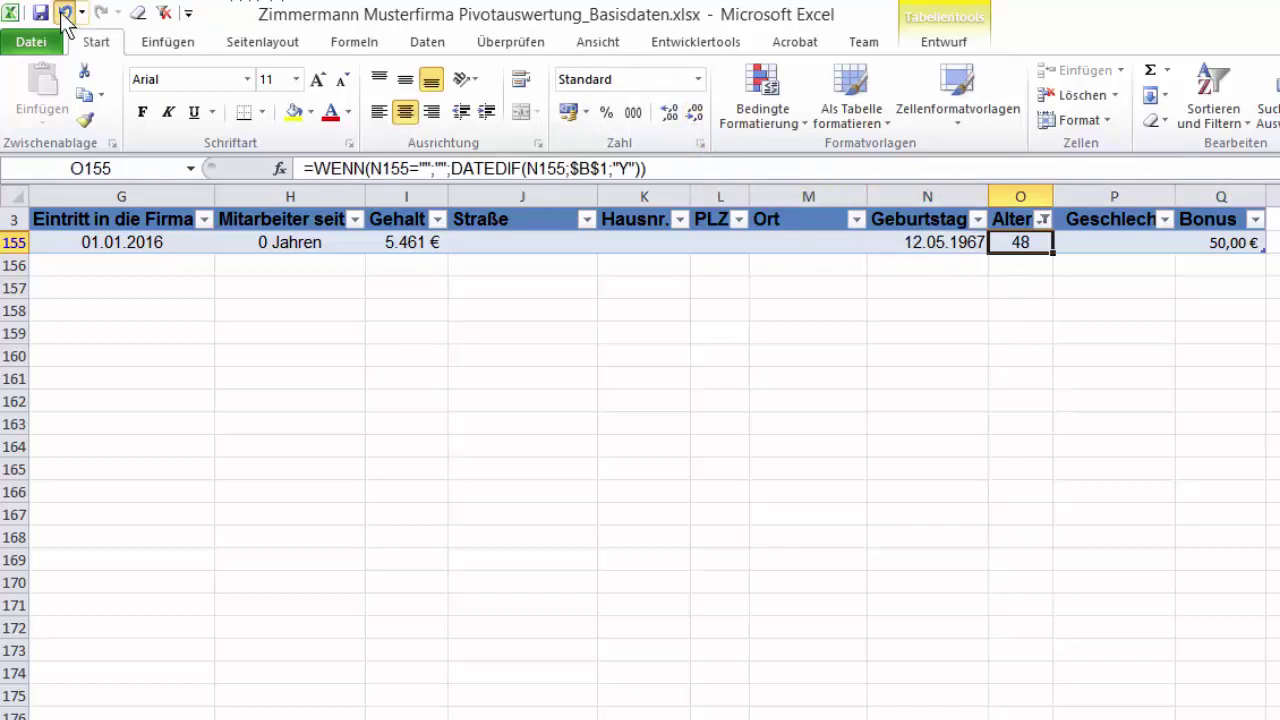
Undo the birthday and enter a fixed age of 43 in O155 instead
left_click(64, 13)
left_click(1023, 243)
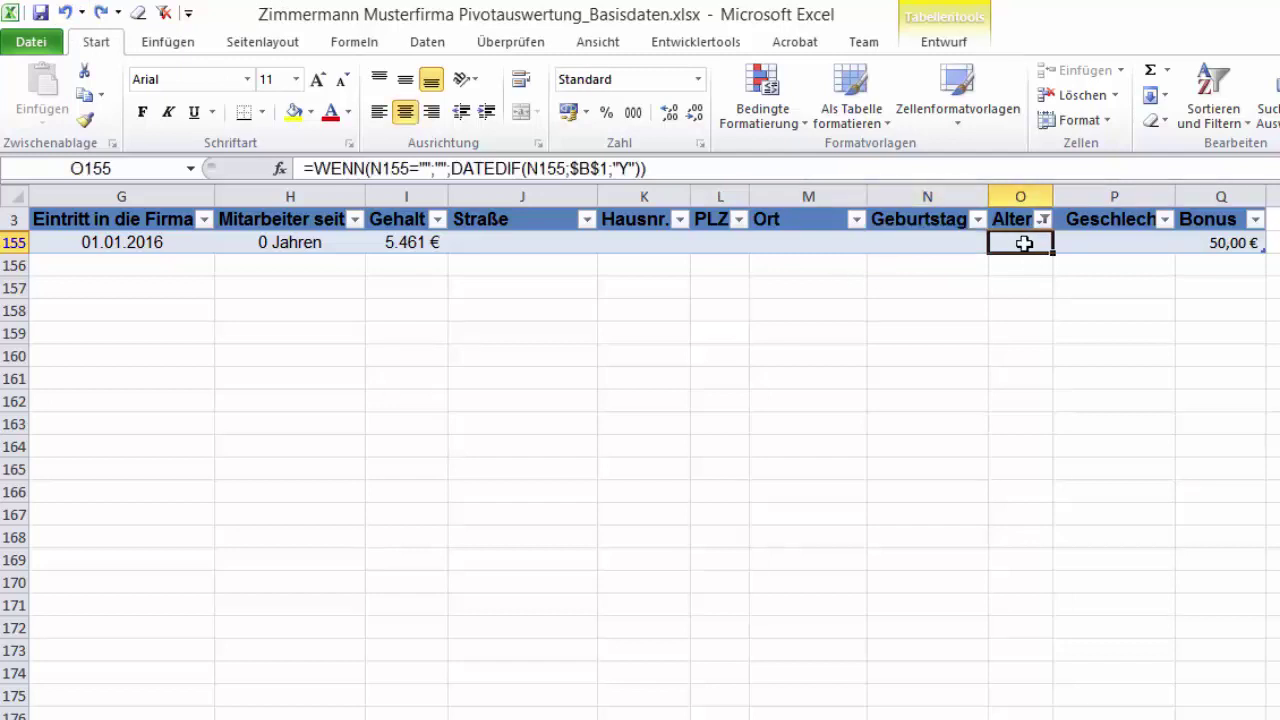
type("43")
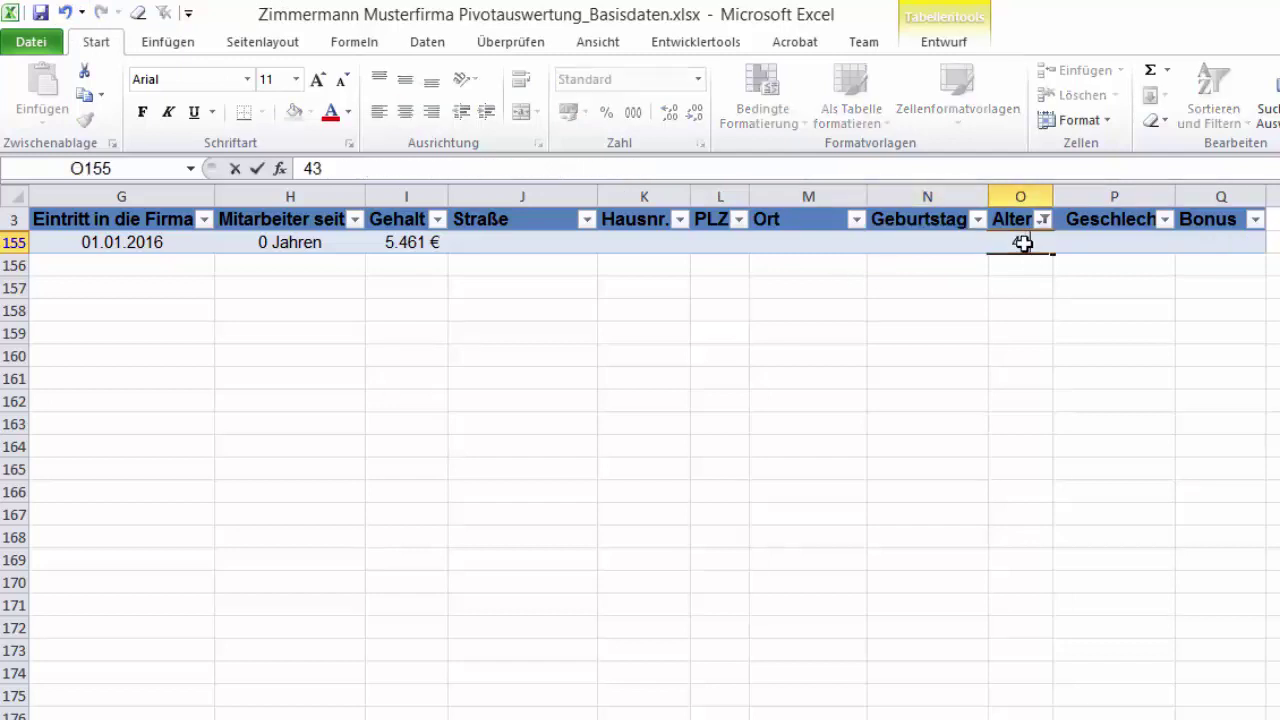
key("Return")
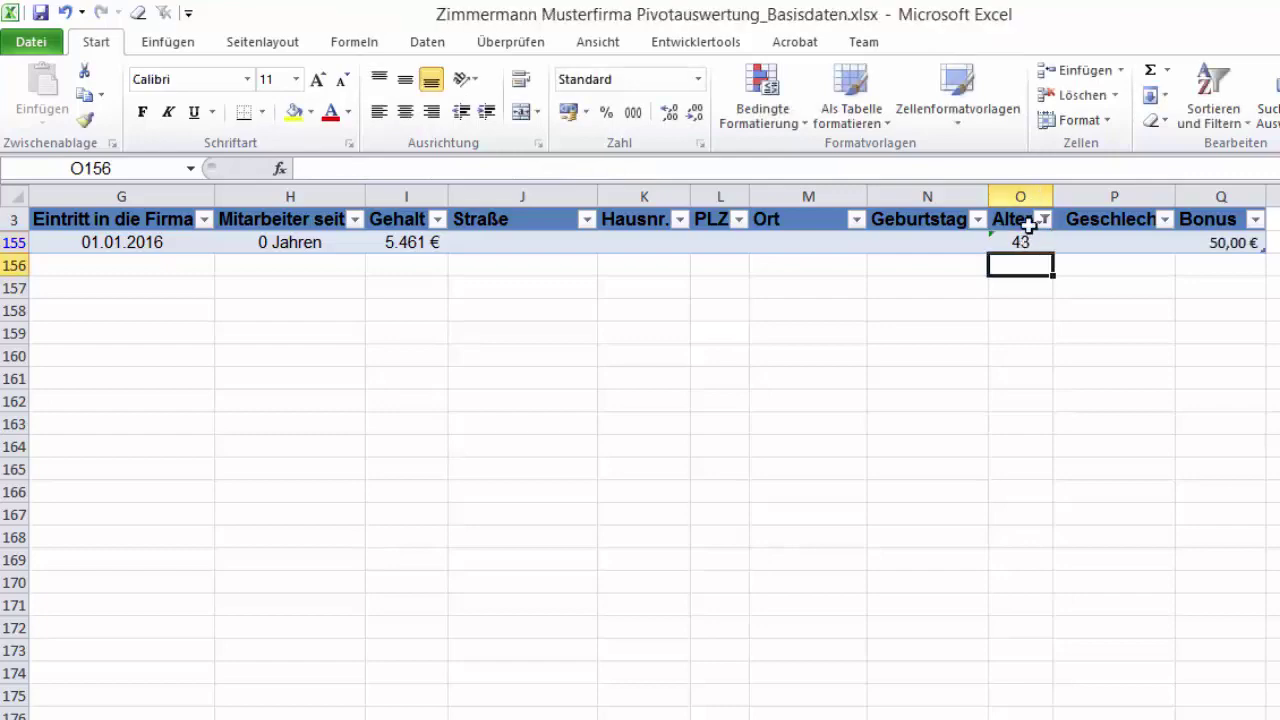
left_click(1001, 245)
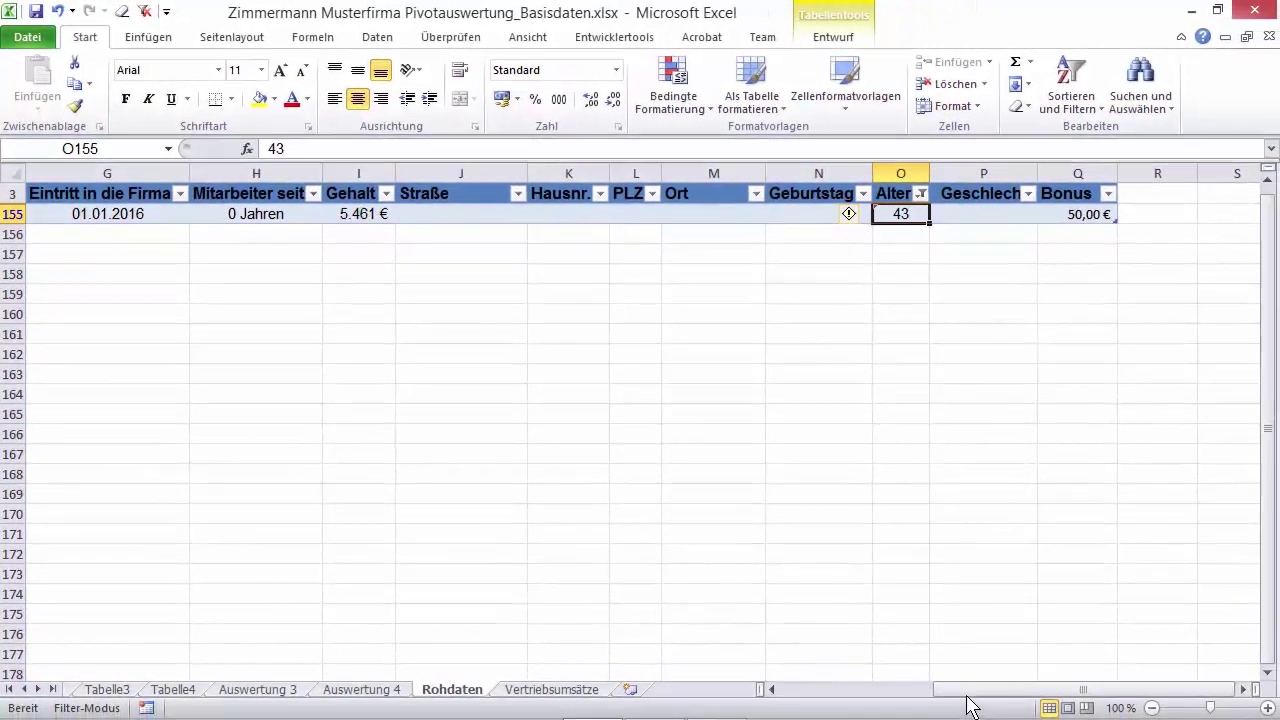
left_click_drag(971, 700, 800, 700)
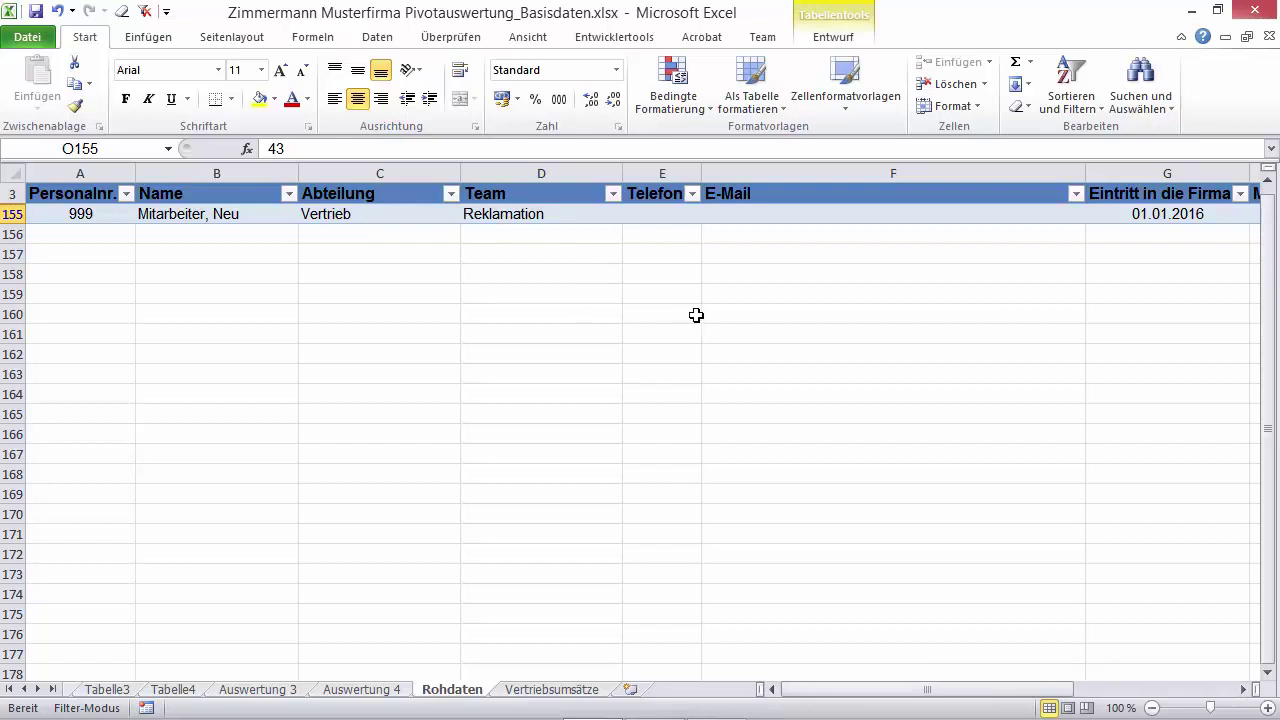
Refresh the Auswertung 4 PivotTable from the source data; Anzahl von Alter stays 152
left_click(390, 690)
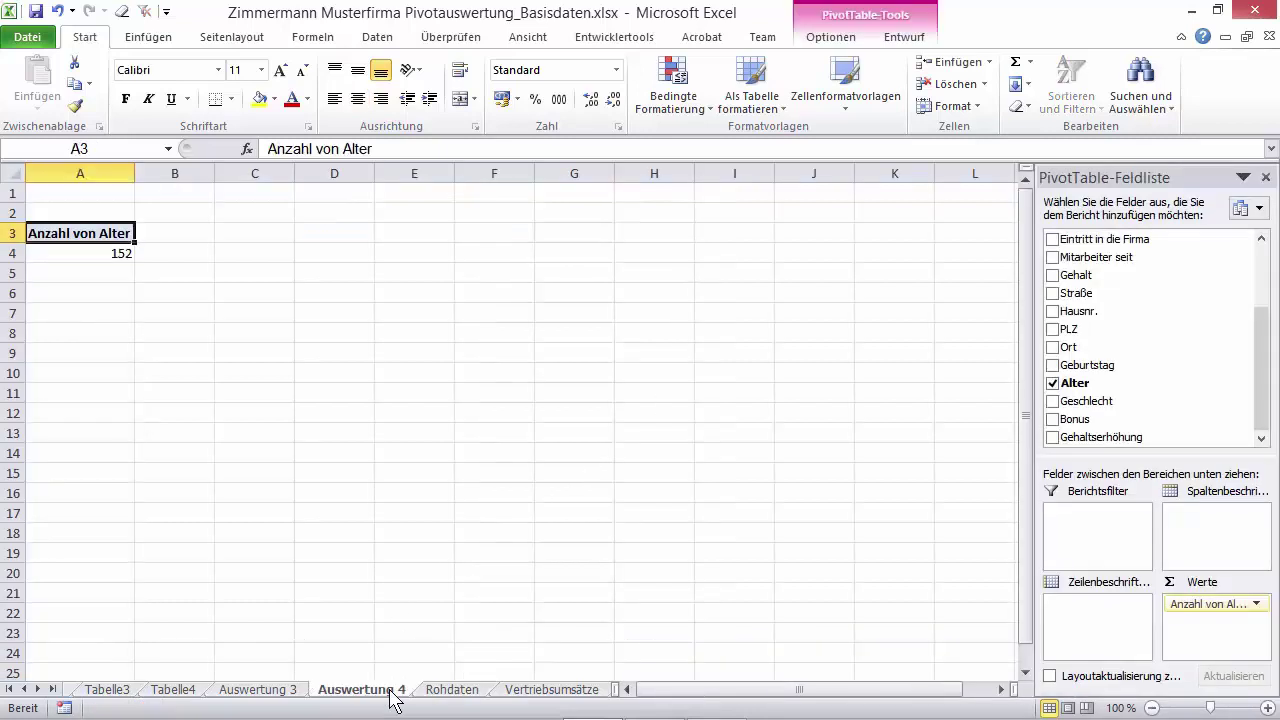
left_click(833, 38)
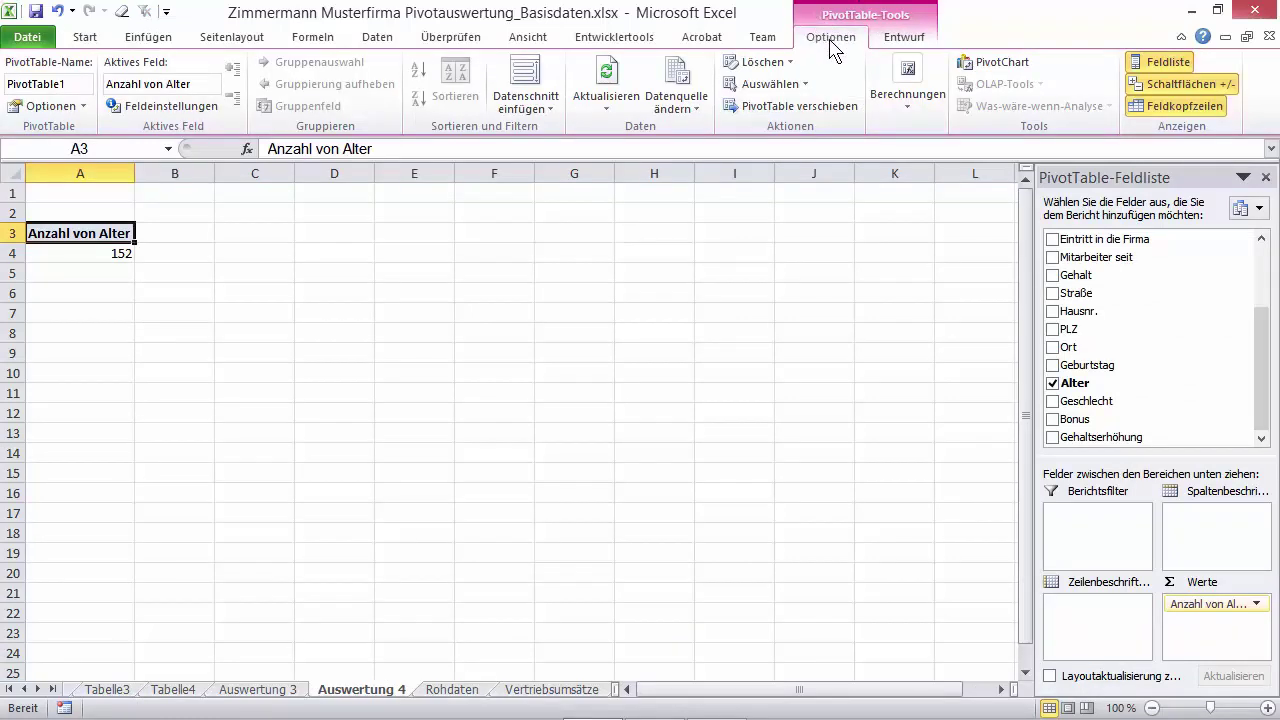
left_click(619, 79)
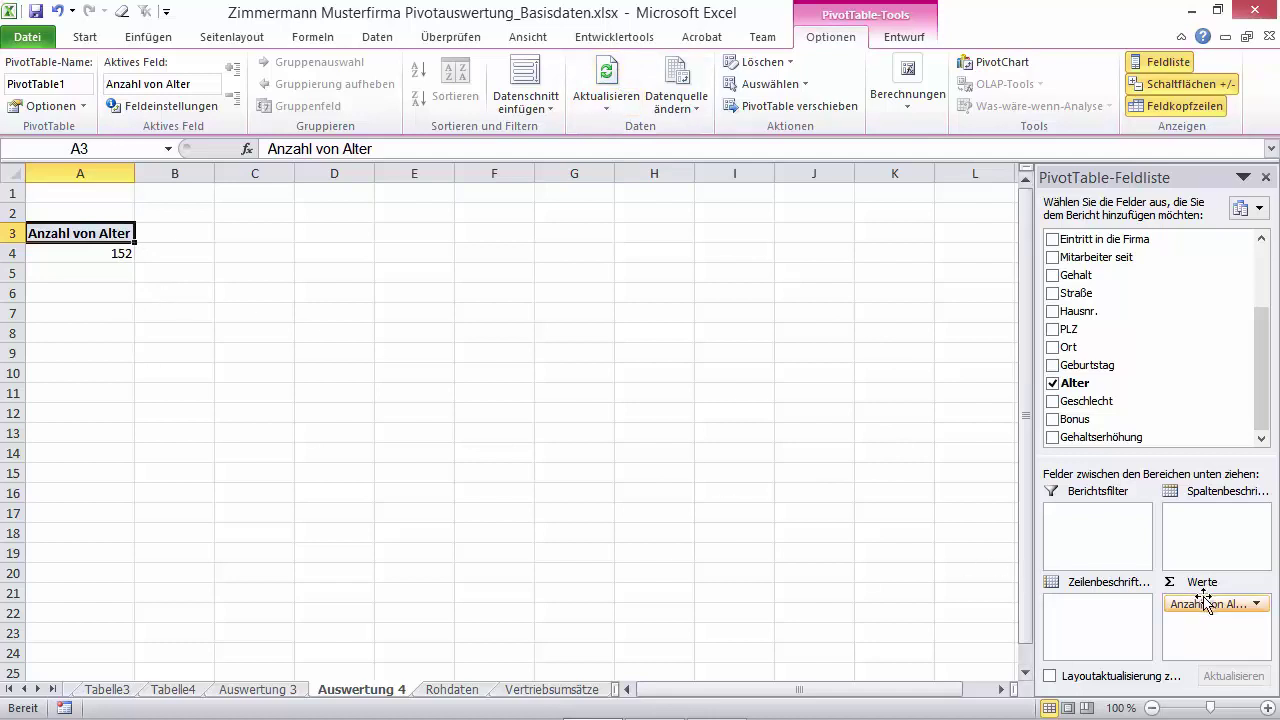
Replace the Alter count with a sum of Alter, totalling 5397
left_click_drag(1250, 612, 922, 583)
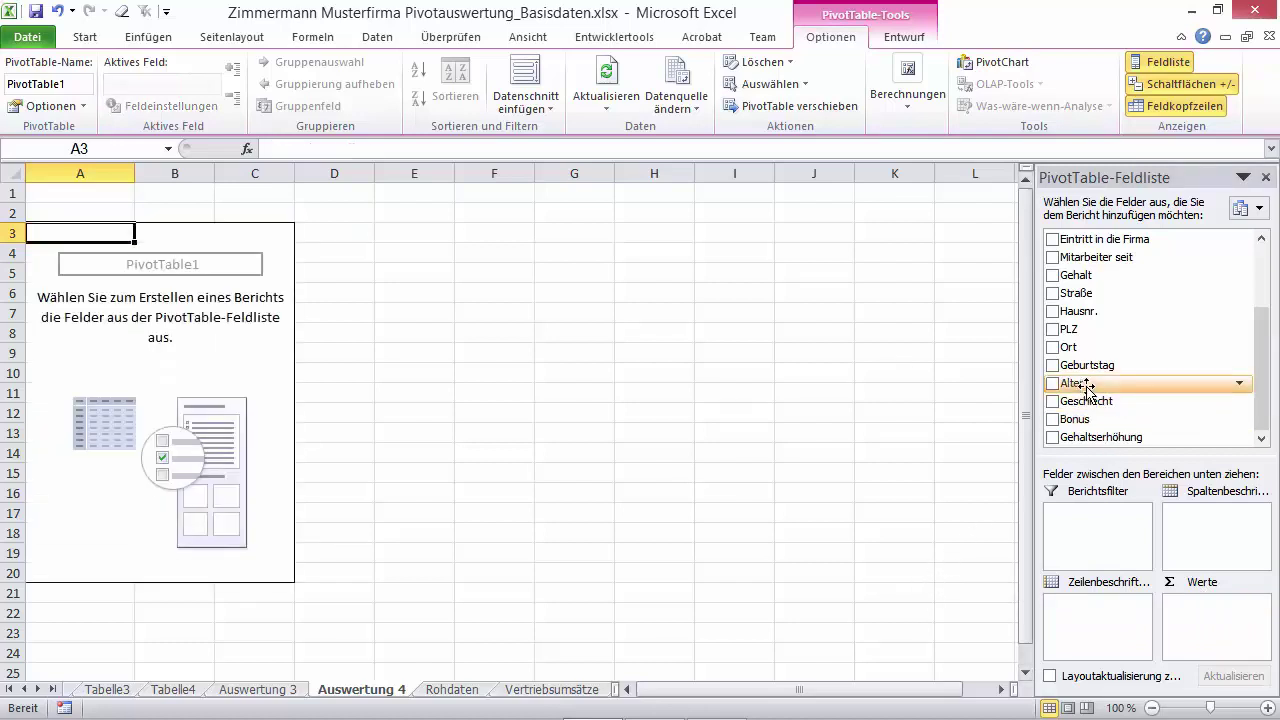
left_click_drag(1075, 383, 1212, 606)
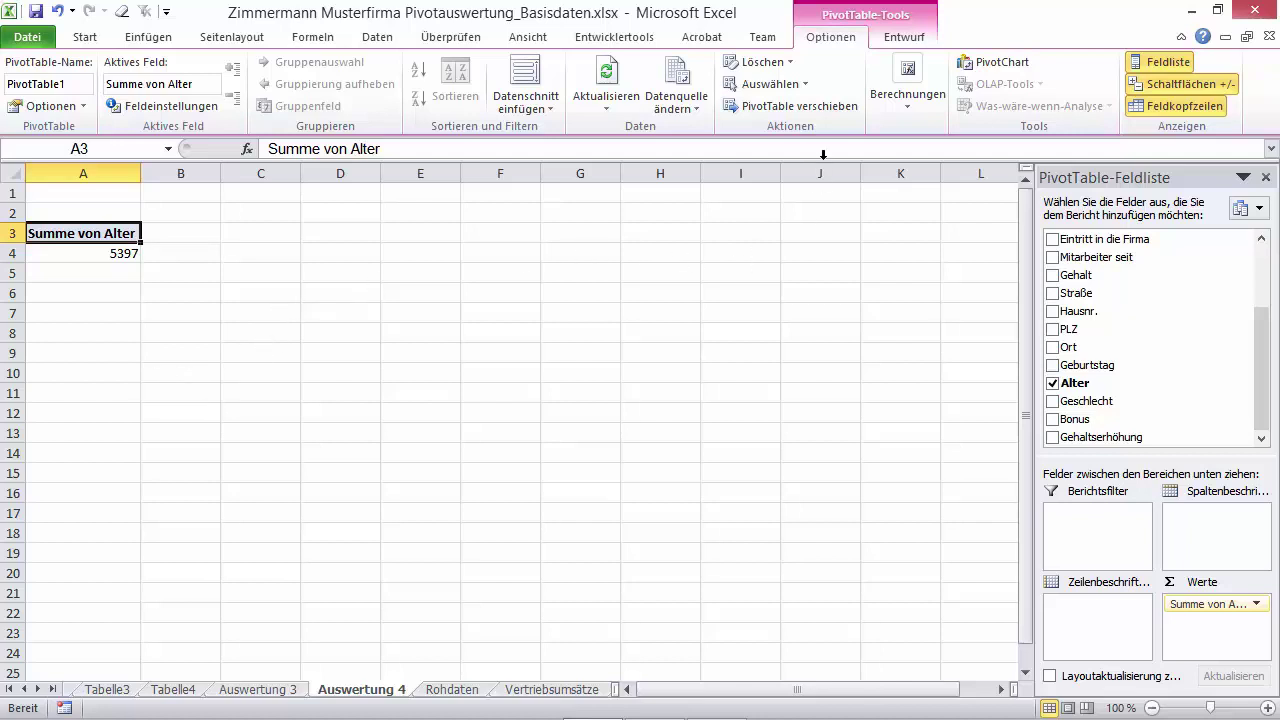
left_click(929, 112)
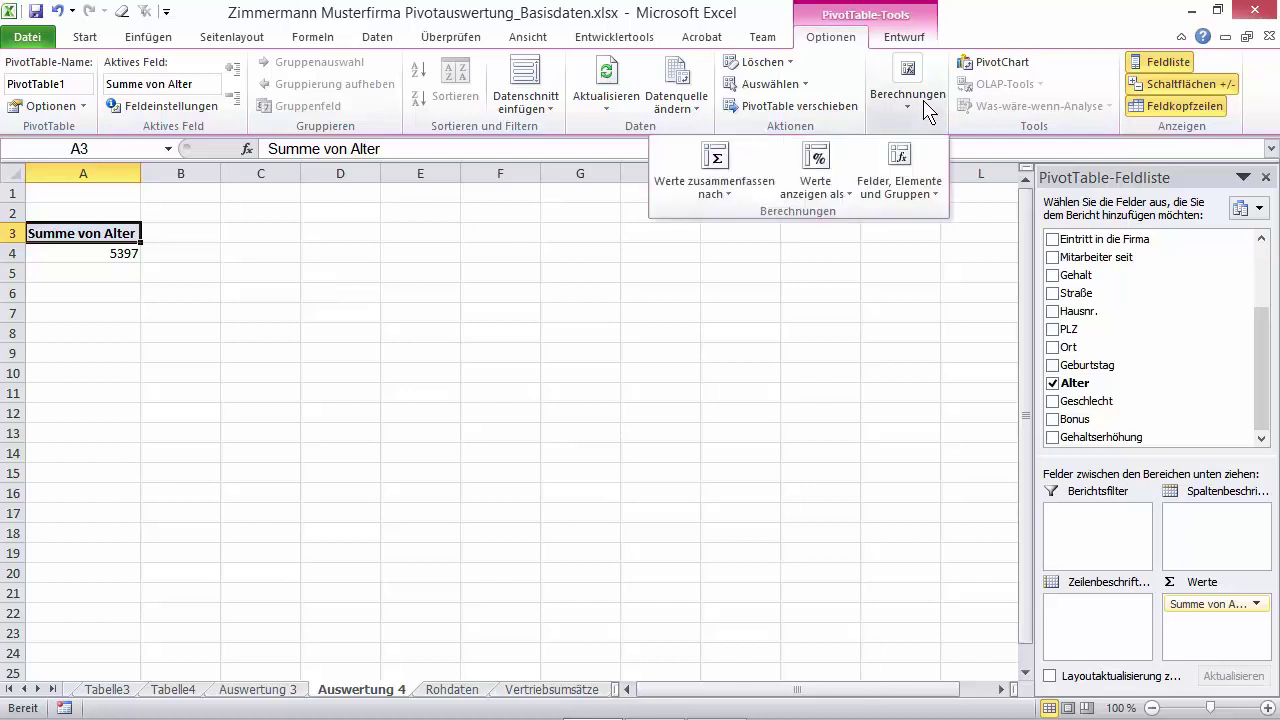
Summarise Alter as Mittelwert and add Abteilung as the row labels
left_click(714, 165)
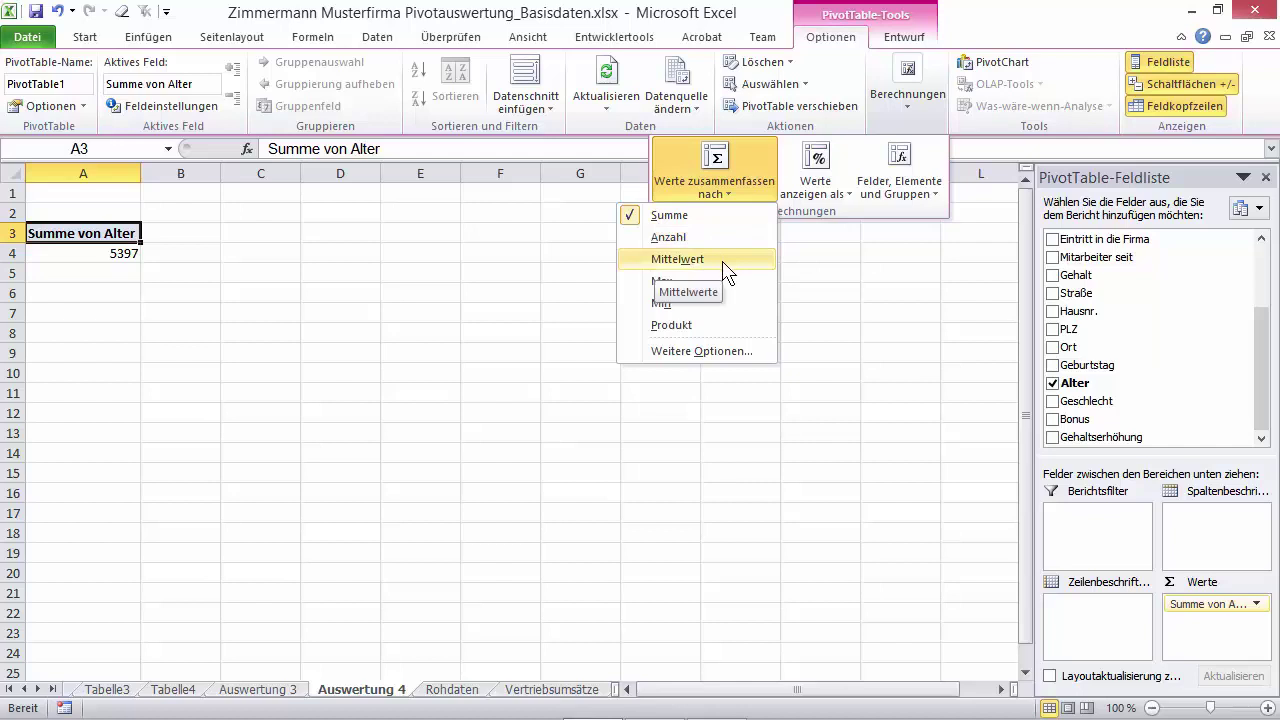
left_click(720, 266)
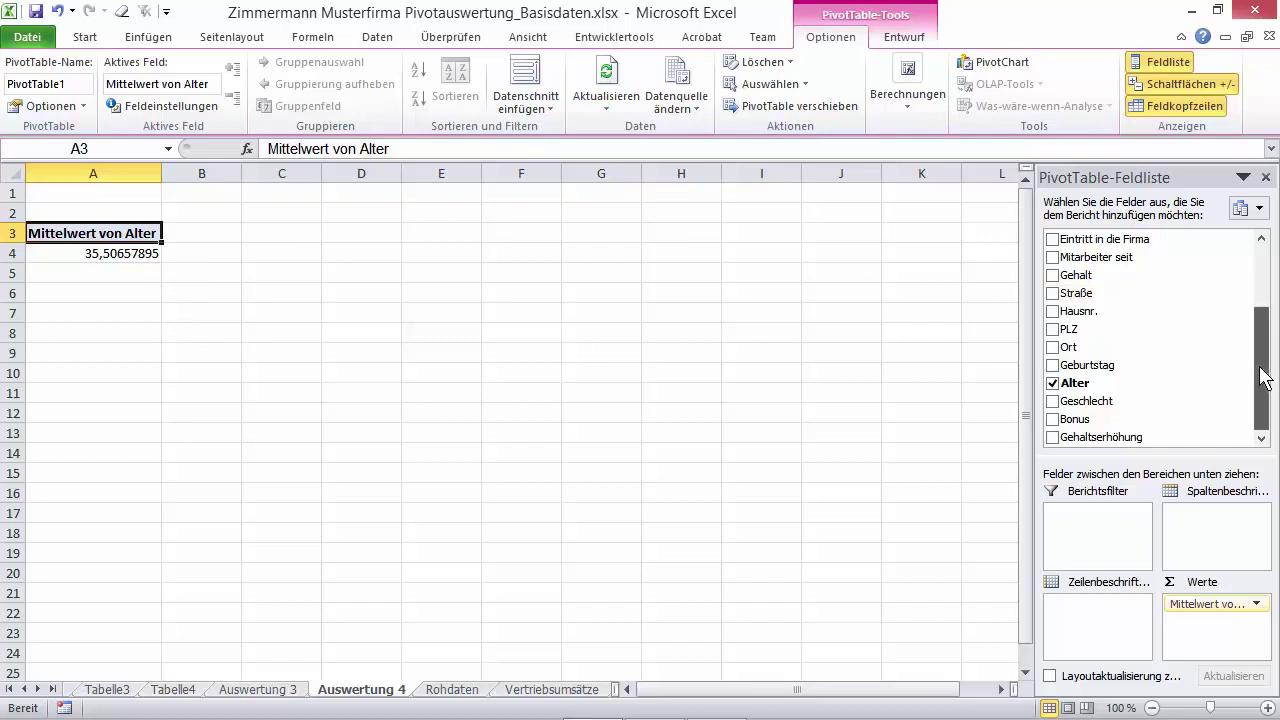
left_click_drag(1262, 380, 1258, 277)
left_click_drag(1098, 274, 1097, 617)
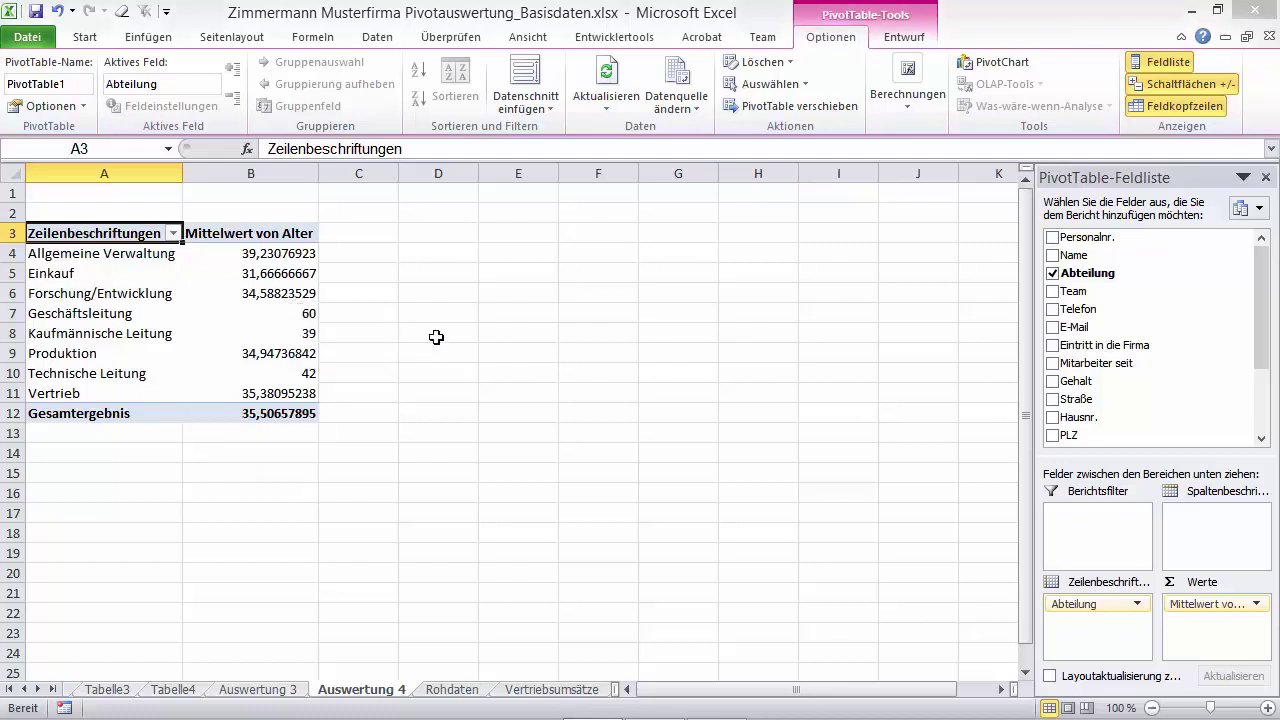
Format Mittelwert von Alter as Zahl with 0 decimal places
left_click(1197, 603)
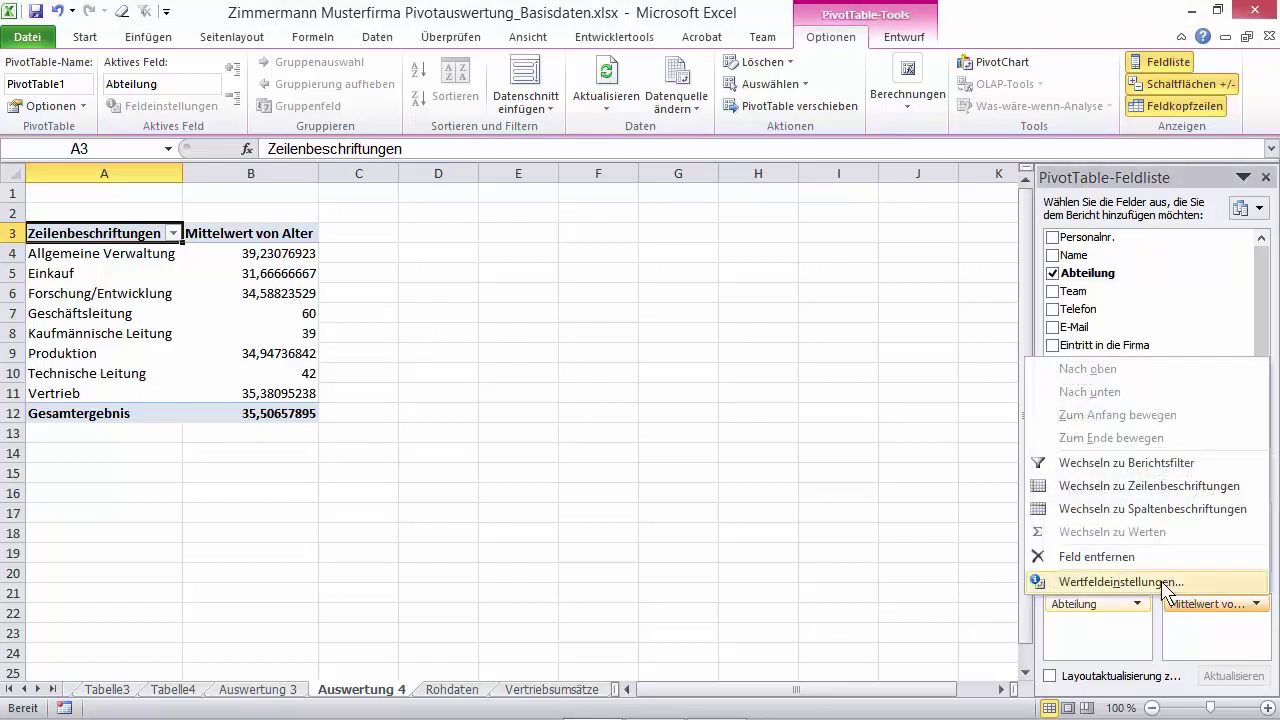
left_click(1163, 583)
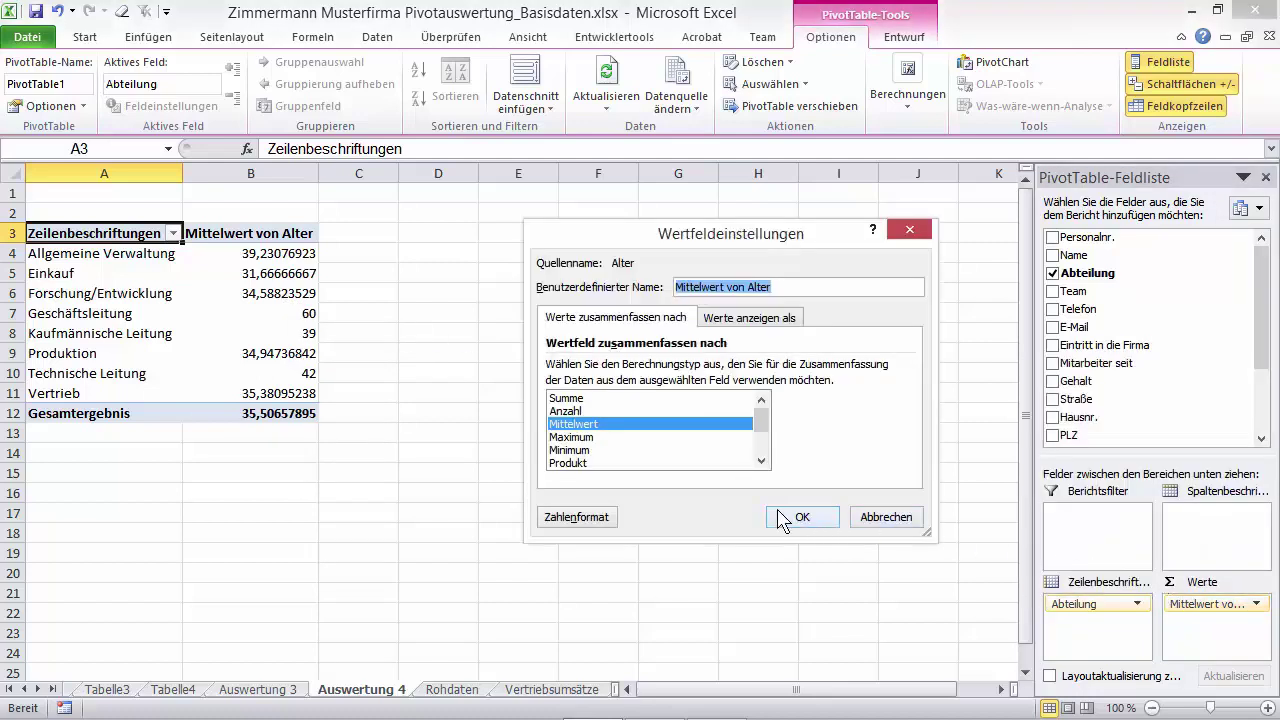
left_click(590, 521)
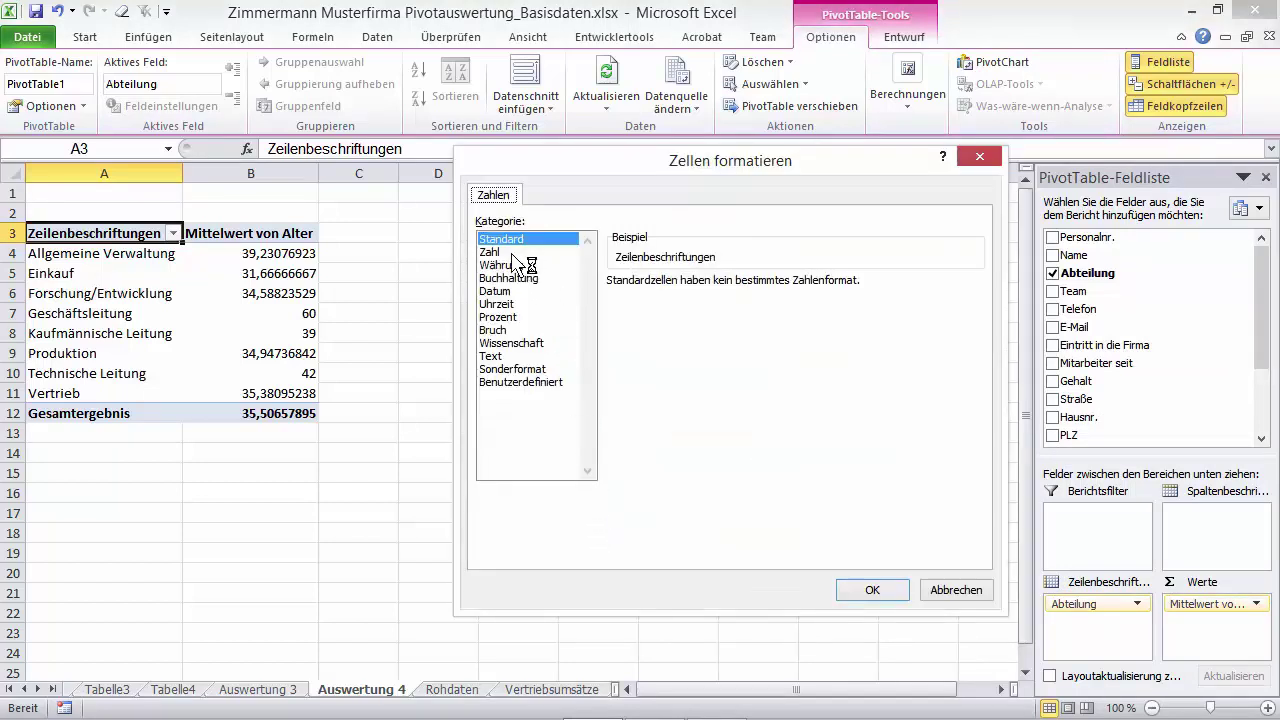
left_click(511, 253)
left_click(737, 288)
left_click(737, 288)
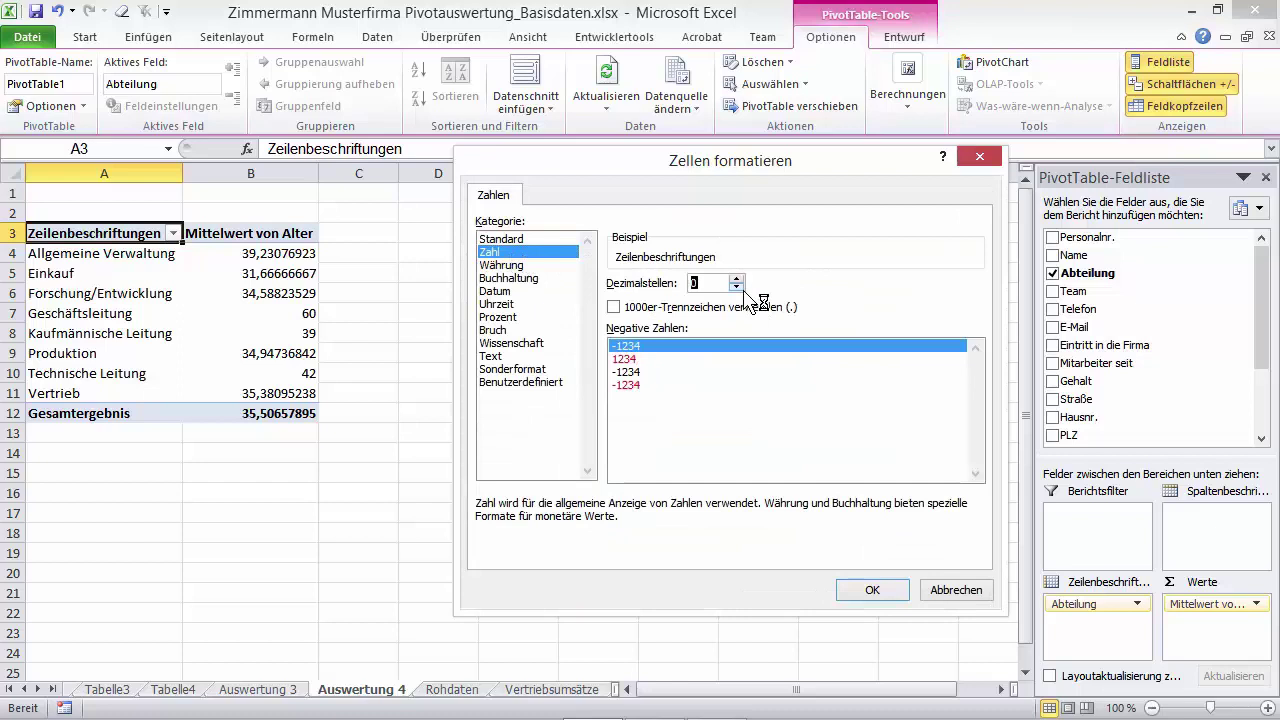
left_click(880, 594)
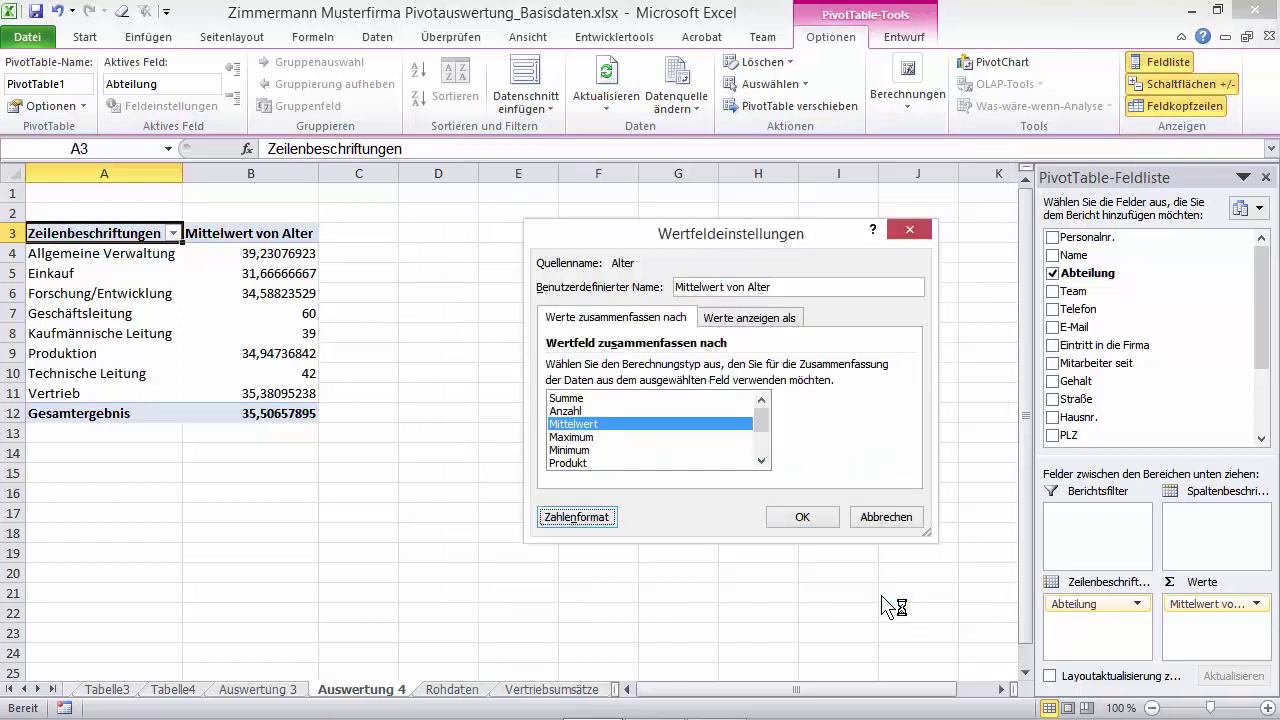
left_click(806, 517)
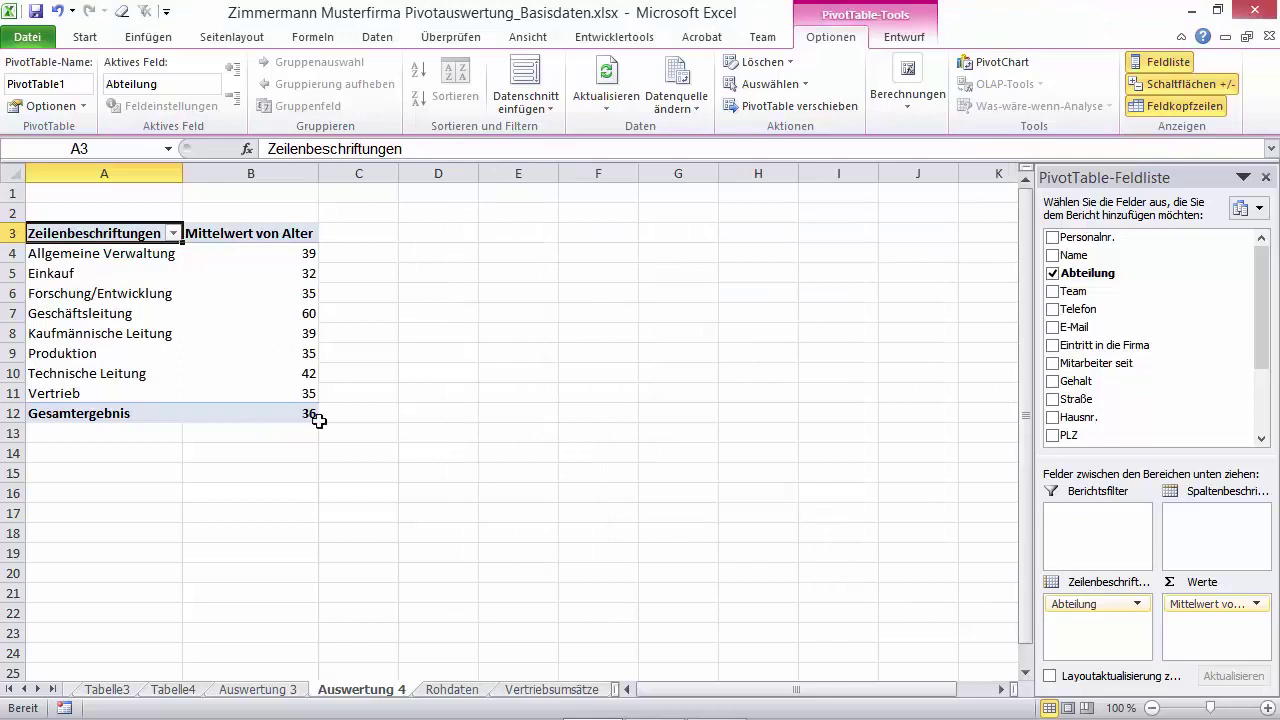
scroll(320, 420, "down", 2)
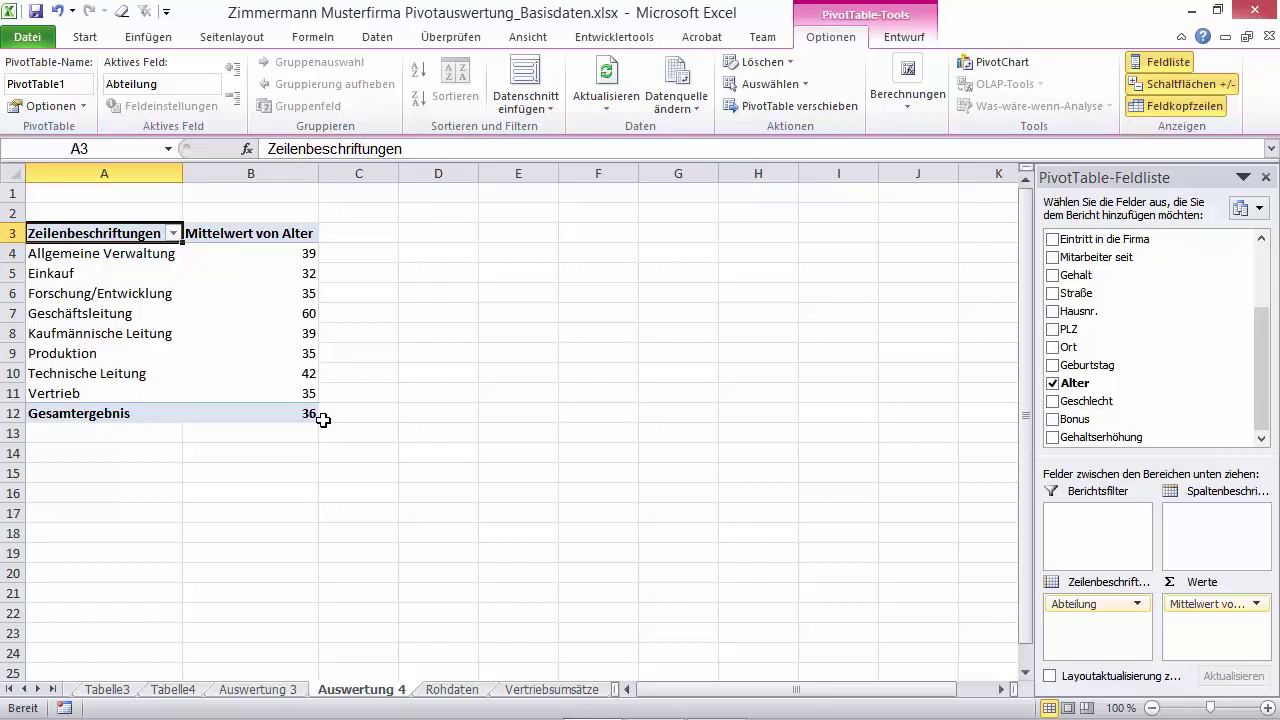
mouse_move(1090, 383)
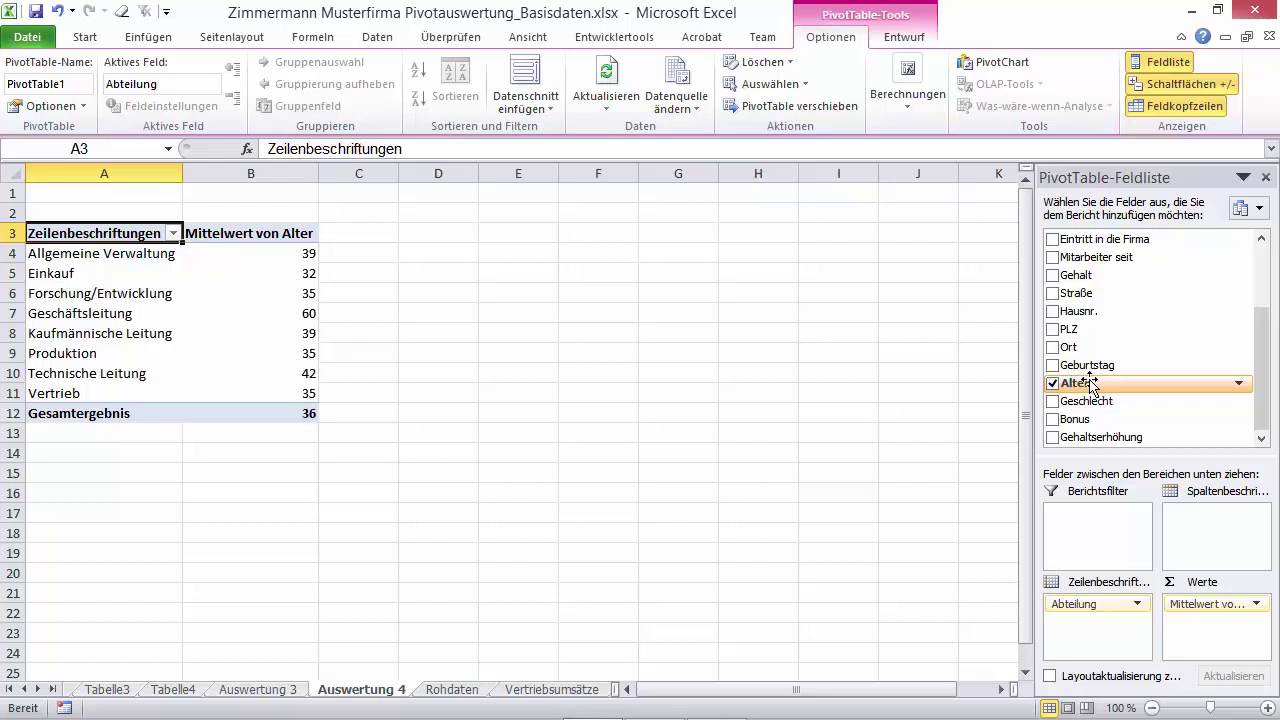
Add Alter as column labels, spreading ages 18, 19, 20 onward across columns
mouse_move(1091, 381)
left_mouse_down()
mouse_move(1183, 421)
mouse_move(1218, 530)
mouse_move(1197, 535)
left_mouse_up()
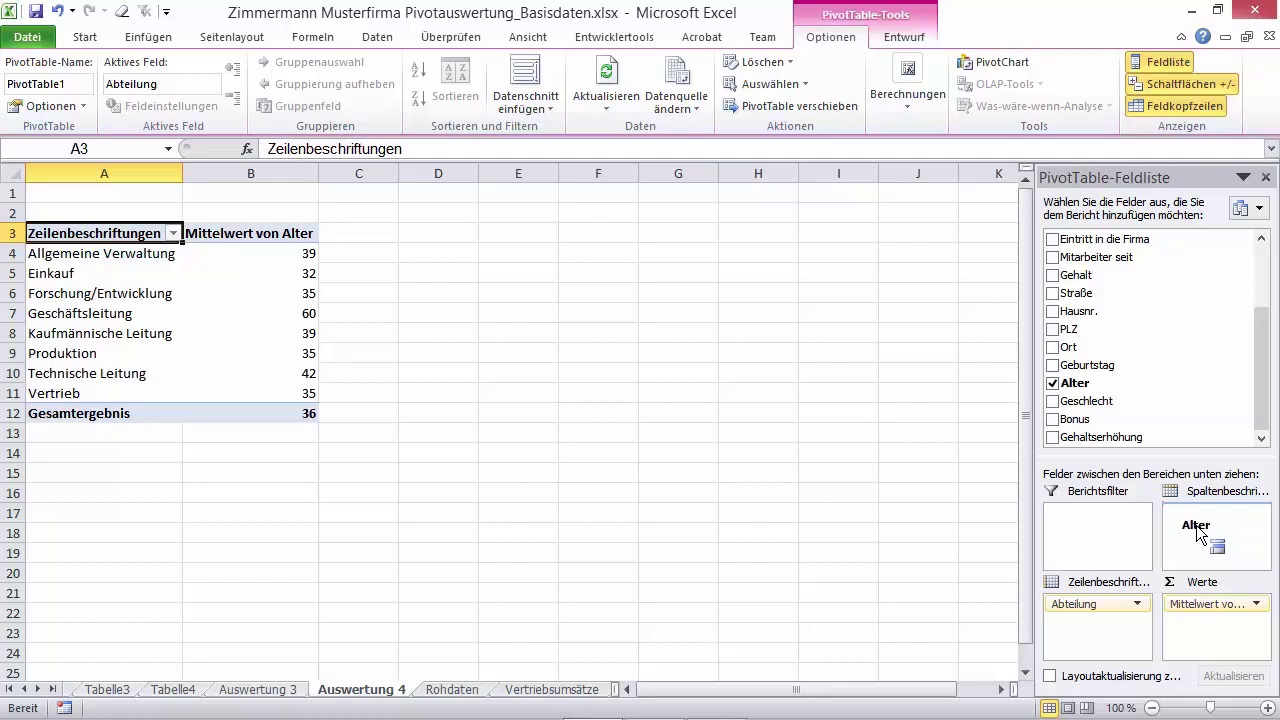
left_click_drag(1197, 535, 1199, 535)
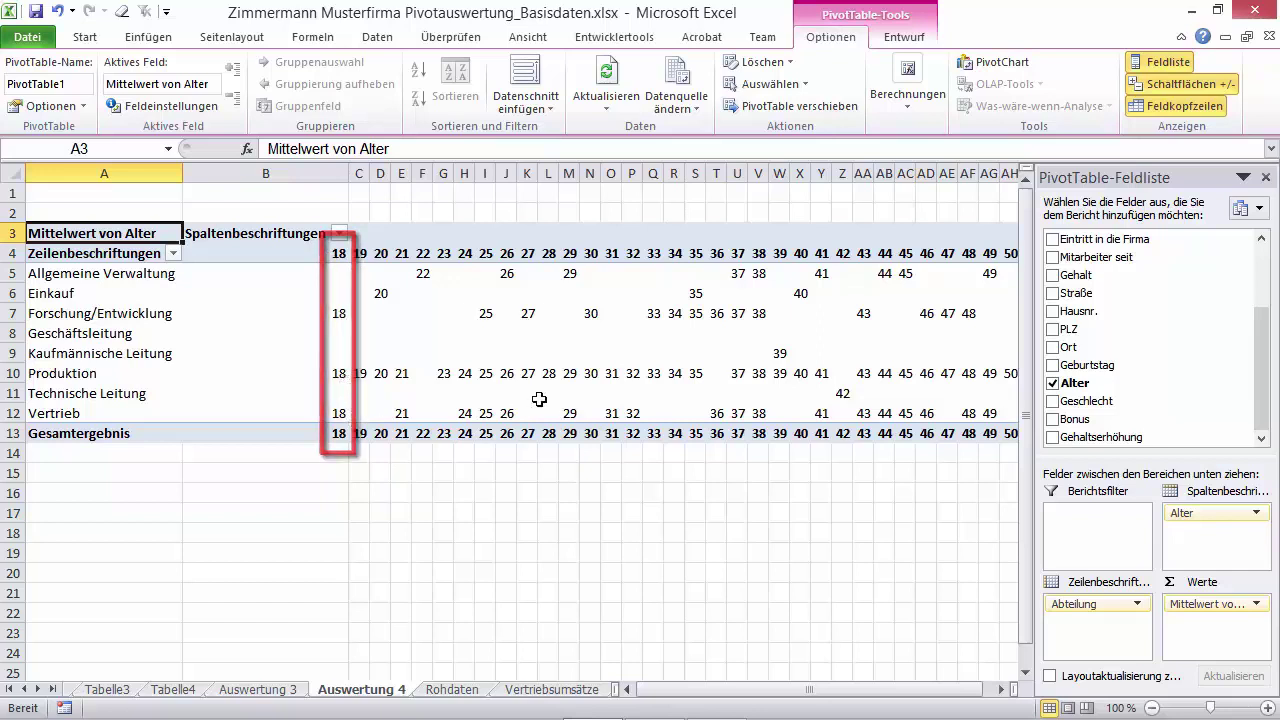
Open Gruppierung for the Alter column headers, proposing 18 to 60 in steps of 10
left_click(318, 252)
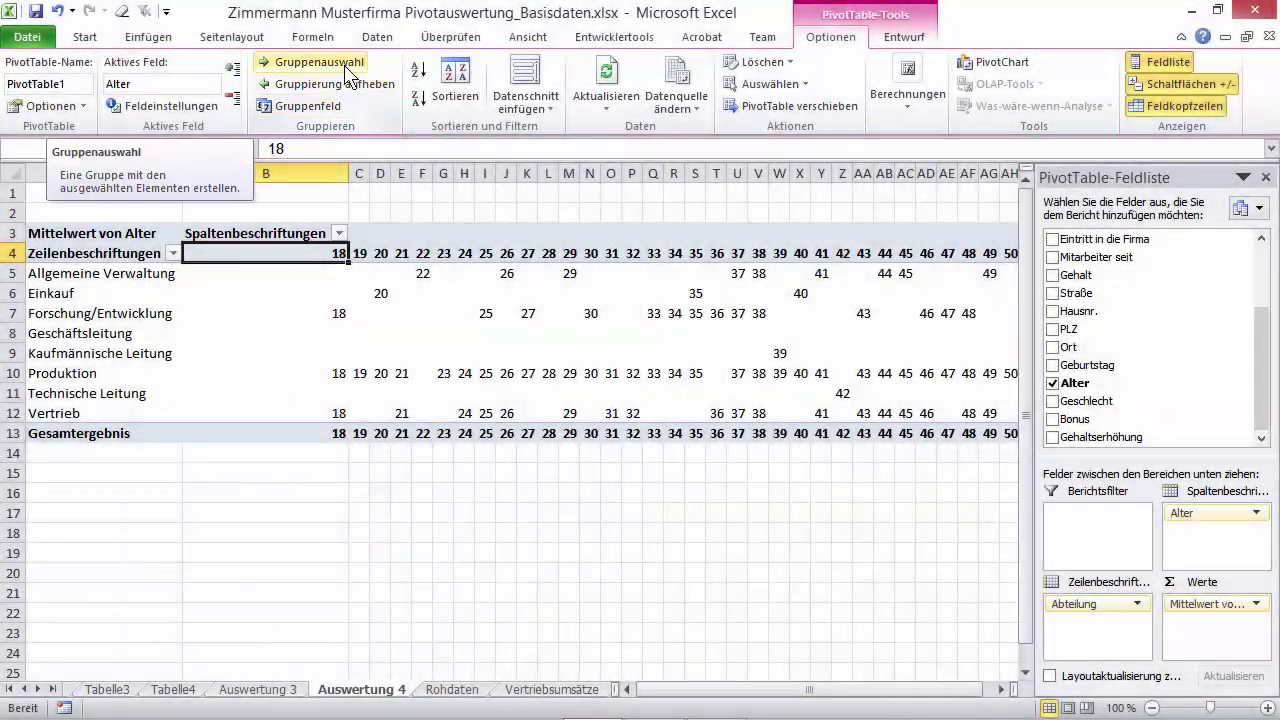
left_click(349, 73)
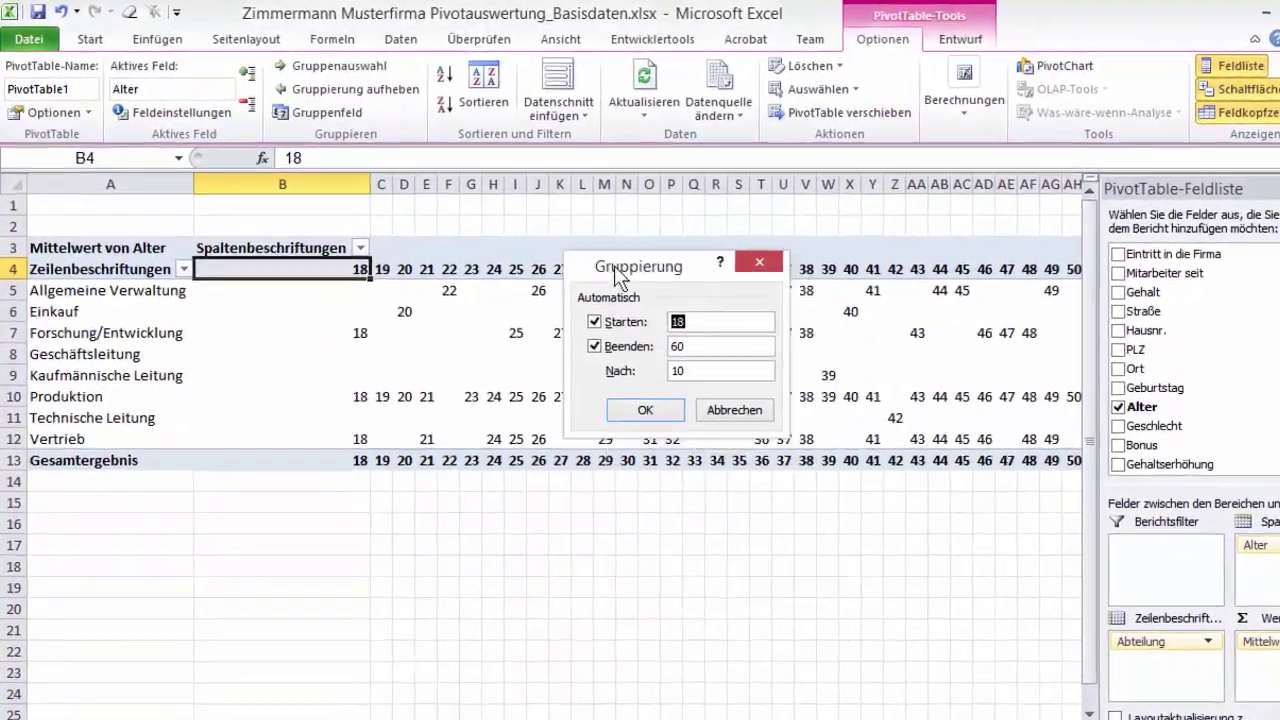
left_click_drag(695, 325, 518, 228)
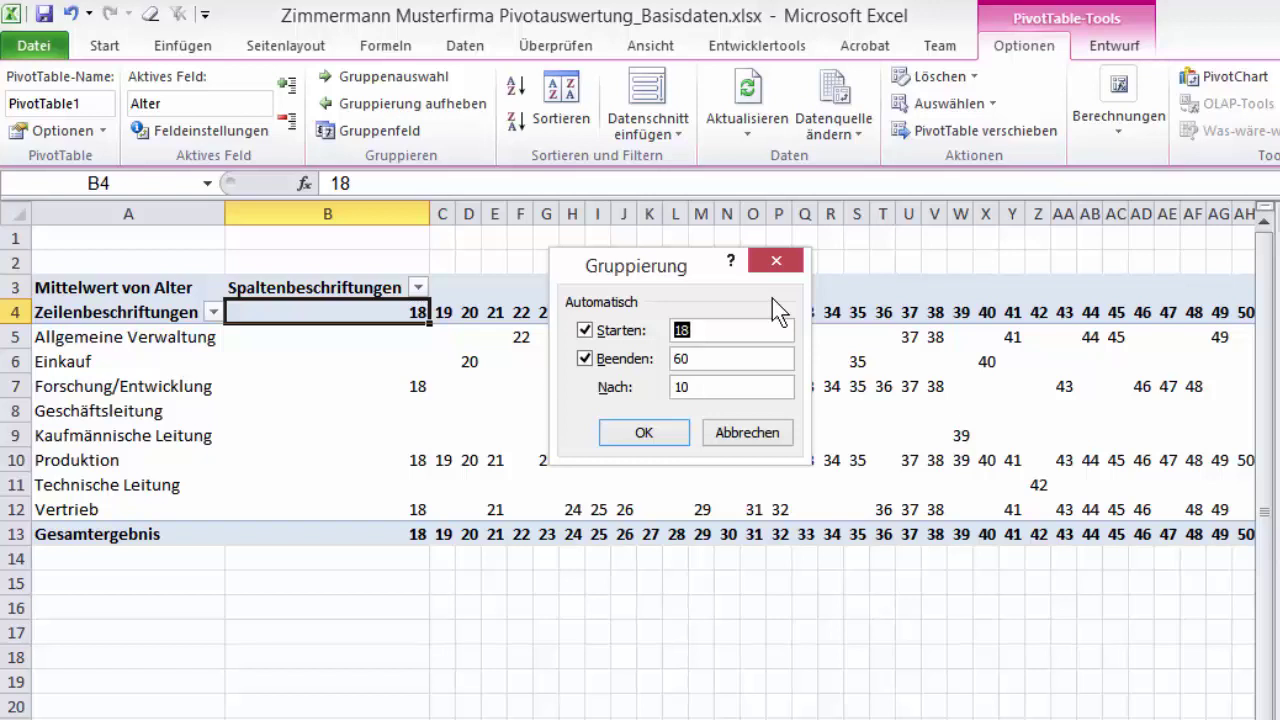
Group the age columns starting at 0, ending at 100, in steps of 20
type("0")
key("Tab")
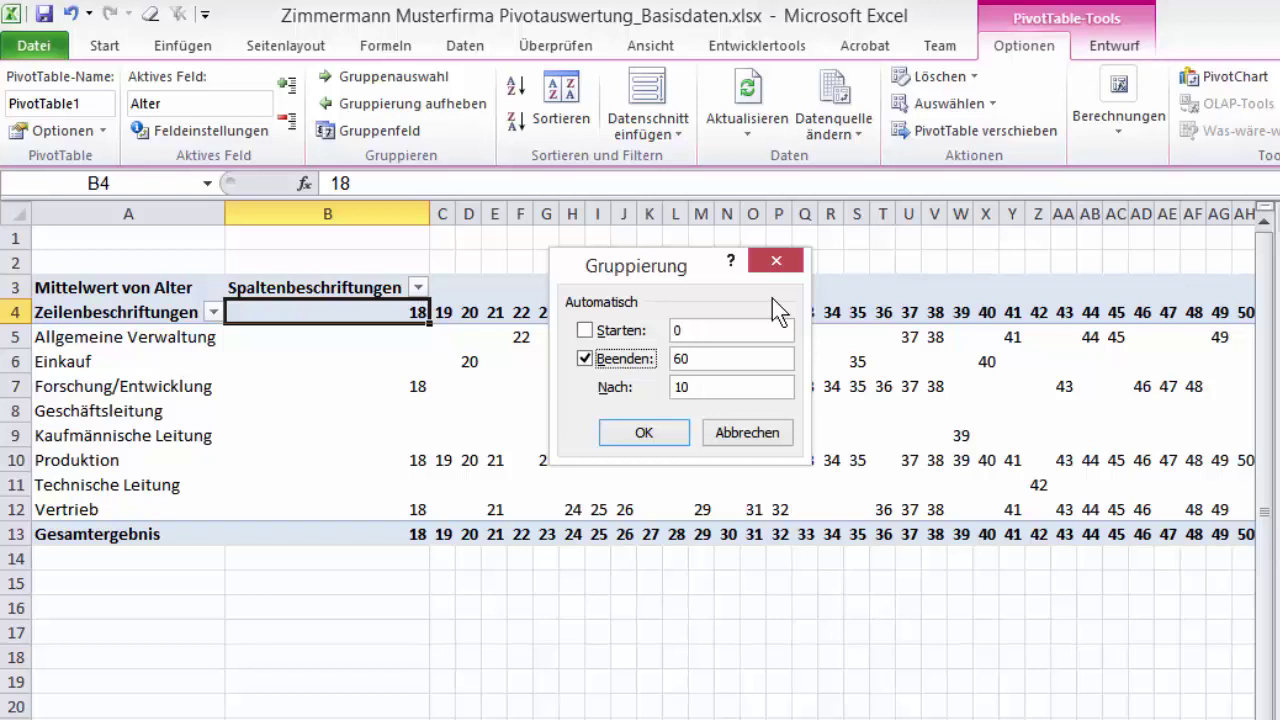
key("Tab")
type("100")
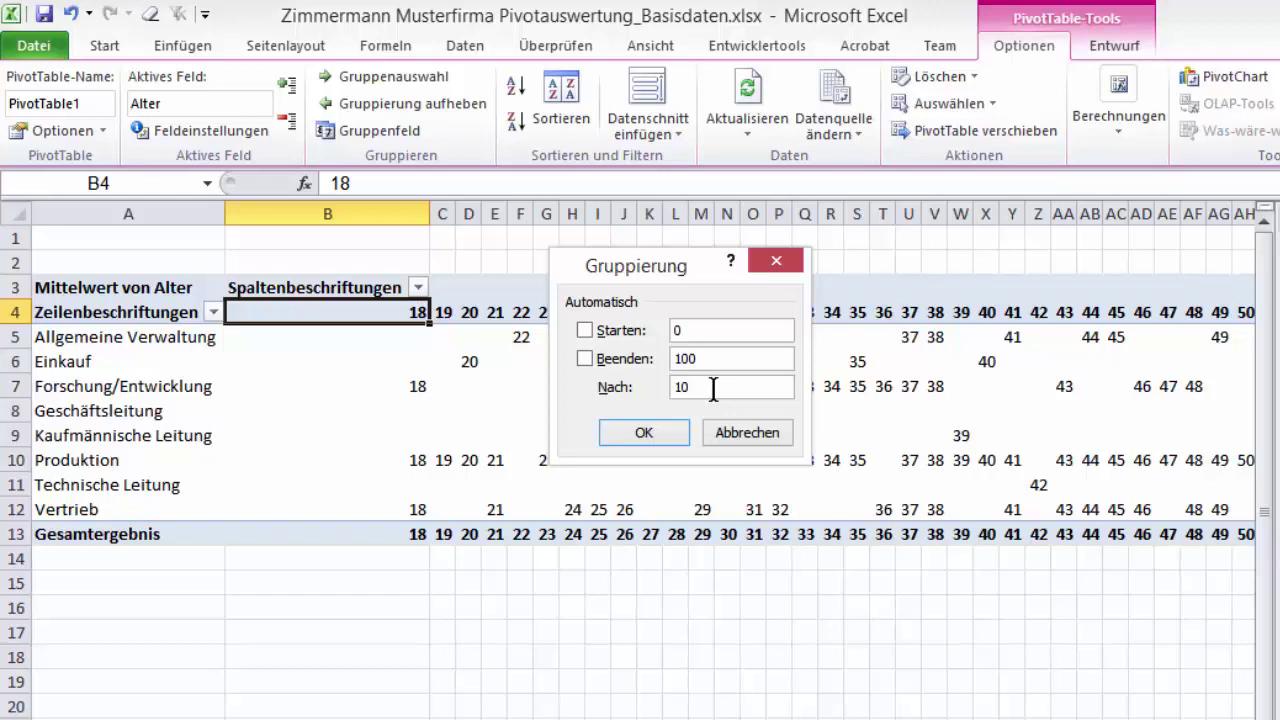
left_click(714, 388)
left_click_drag(706, 388, 642, 386)
type("2")
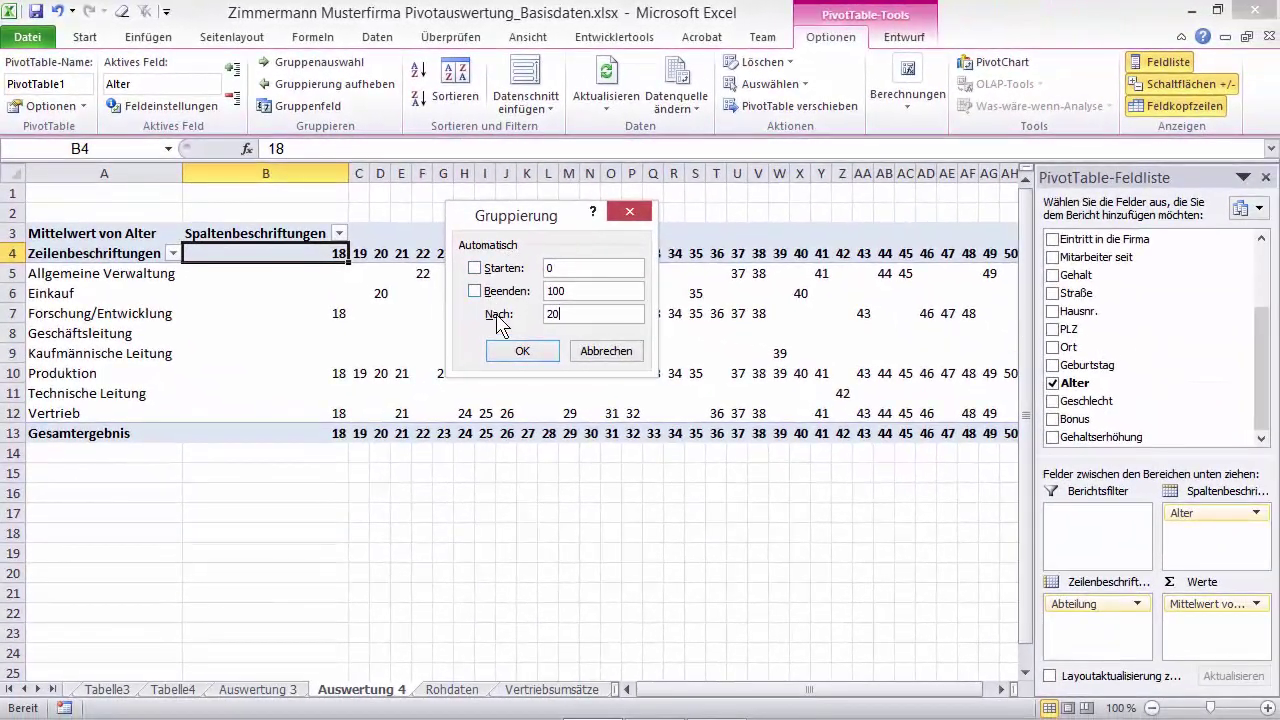
left_click(518, 355)
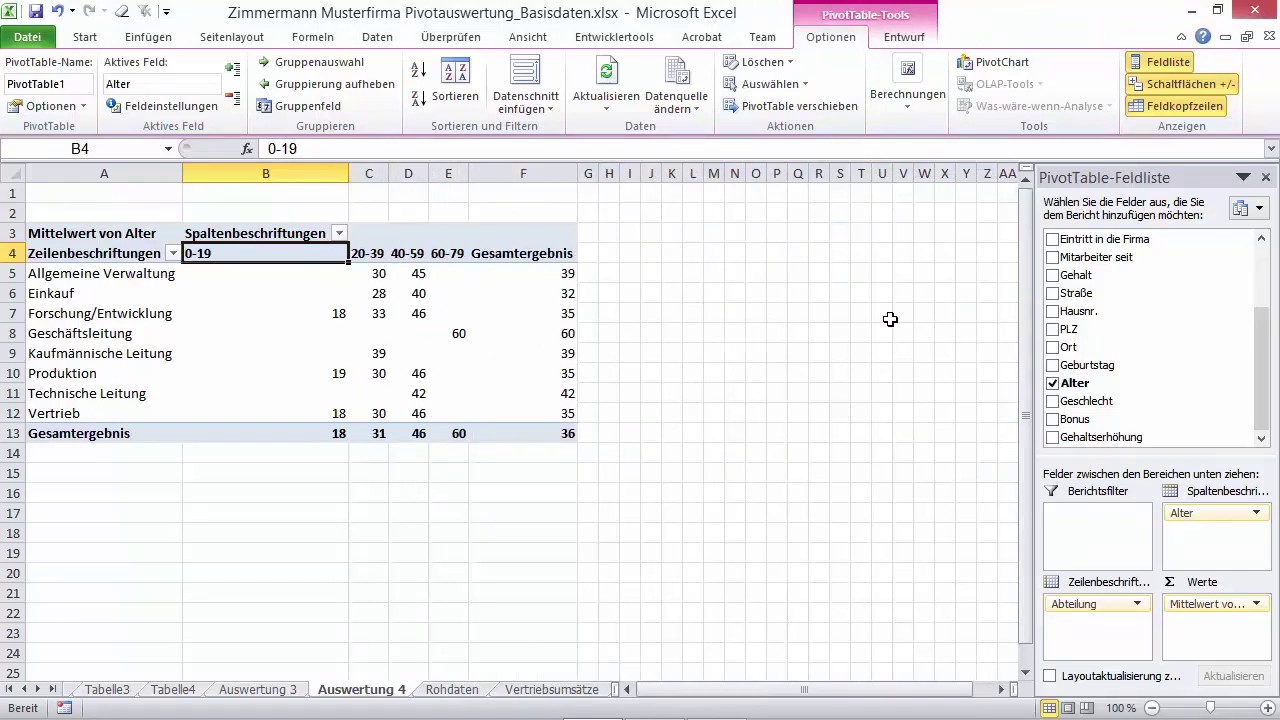
Add the Team field to the row labels beneath Abteilung
left_click_drag(1264, 340, 1266, 280)
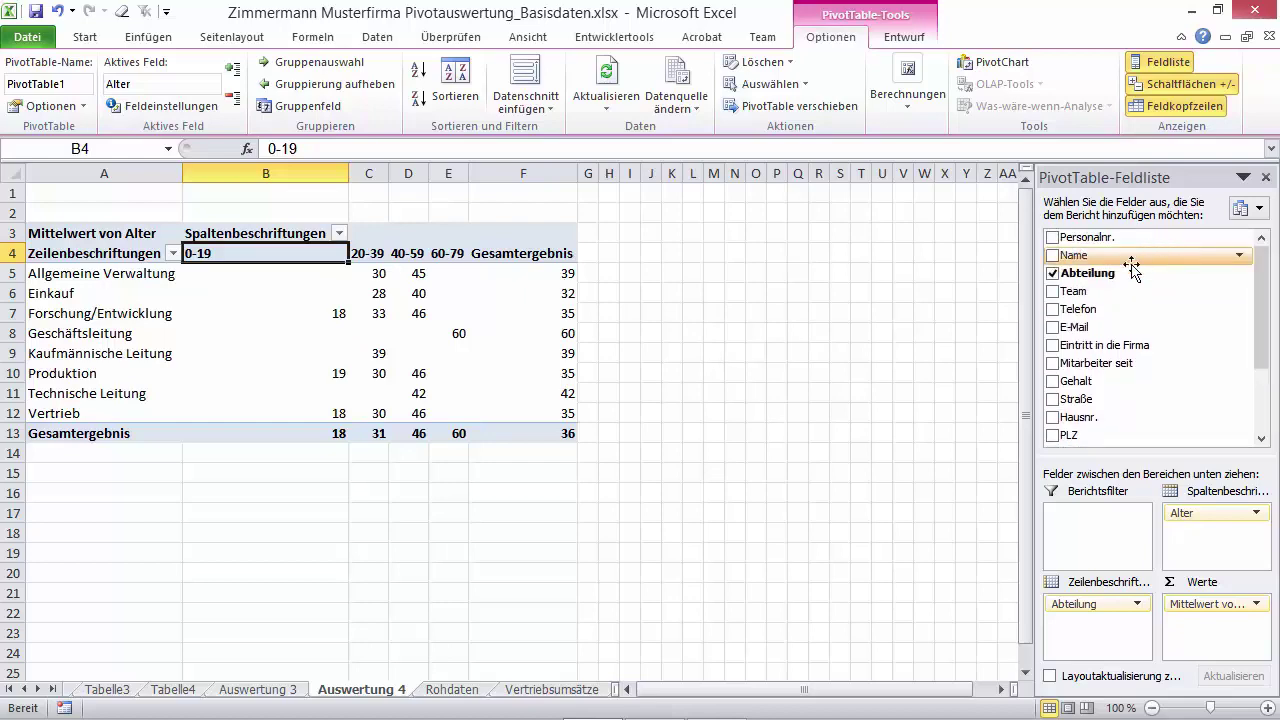
mouse_move(1073, 291)
left_mouse_down()
mouse_move(1113, 588)
mouse_move(1103, 612)
left_mouse_up()
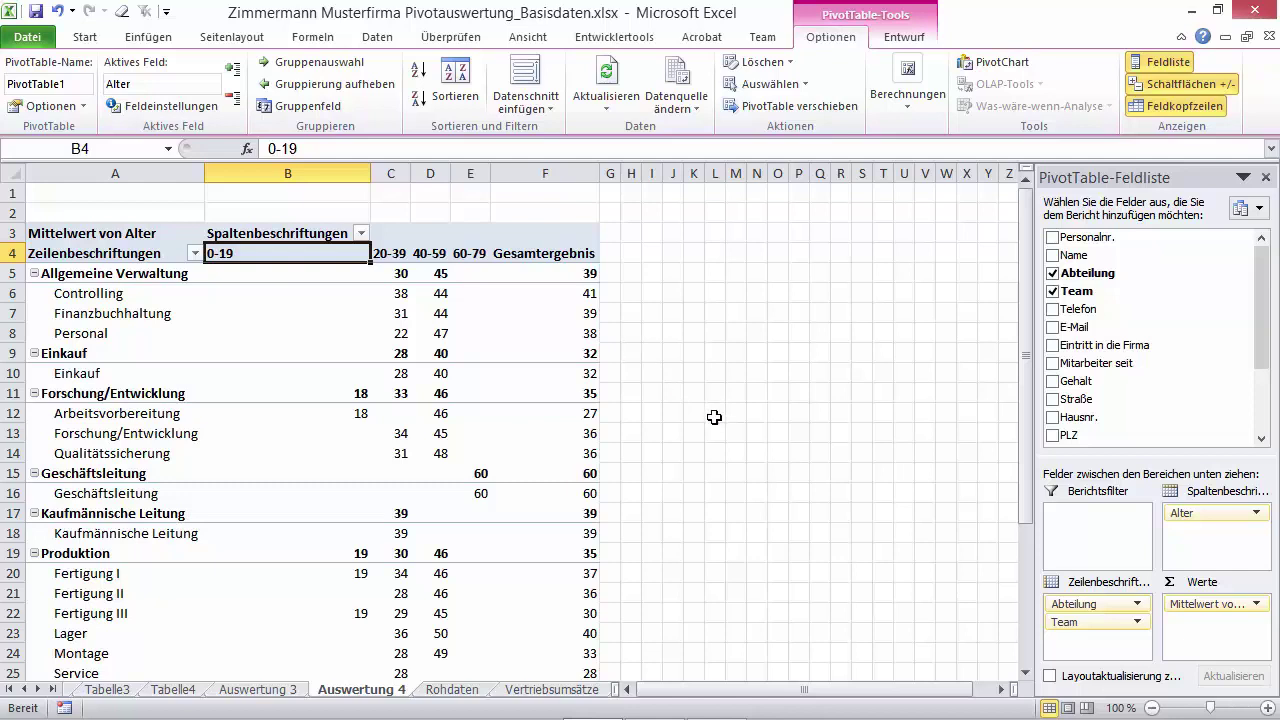
Change the Alter value field's summary from Mittelwert to Anzahl
left_click(1215, 604)
left_click(1130, 581)
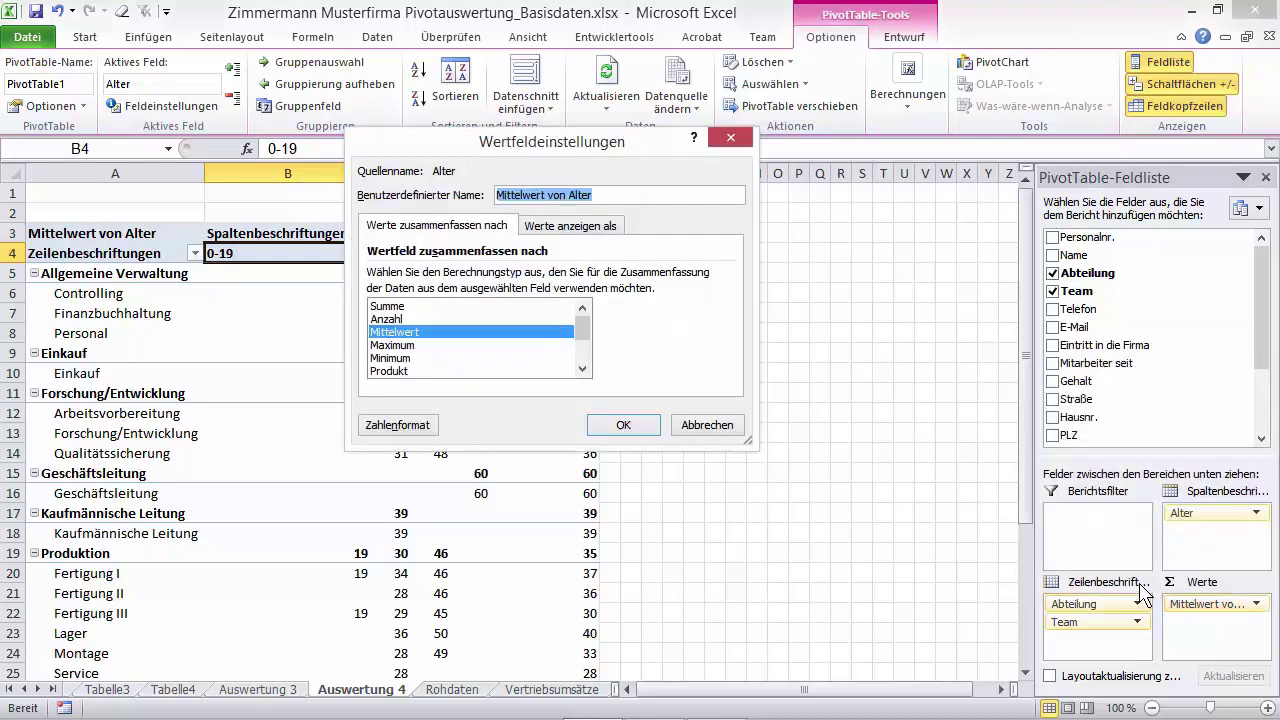
left_click(400, 318)
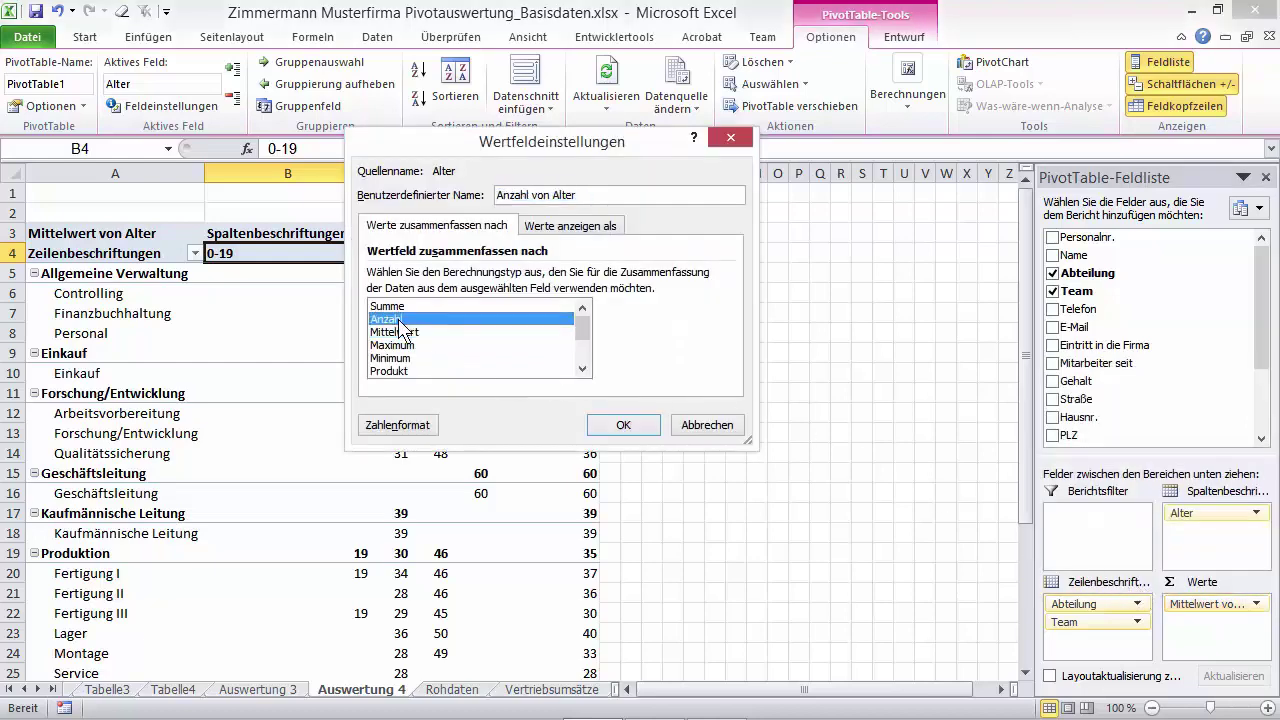
left_click(610, 428)
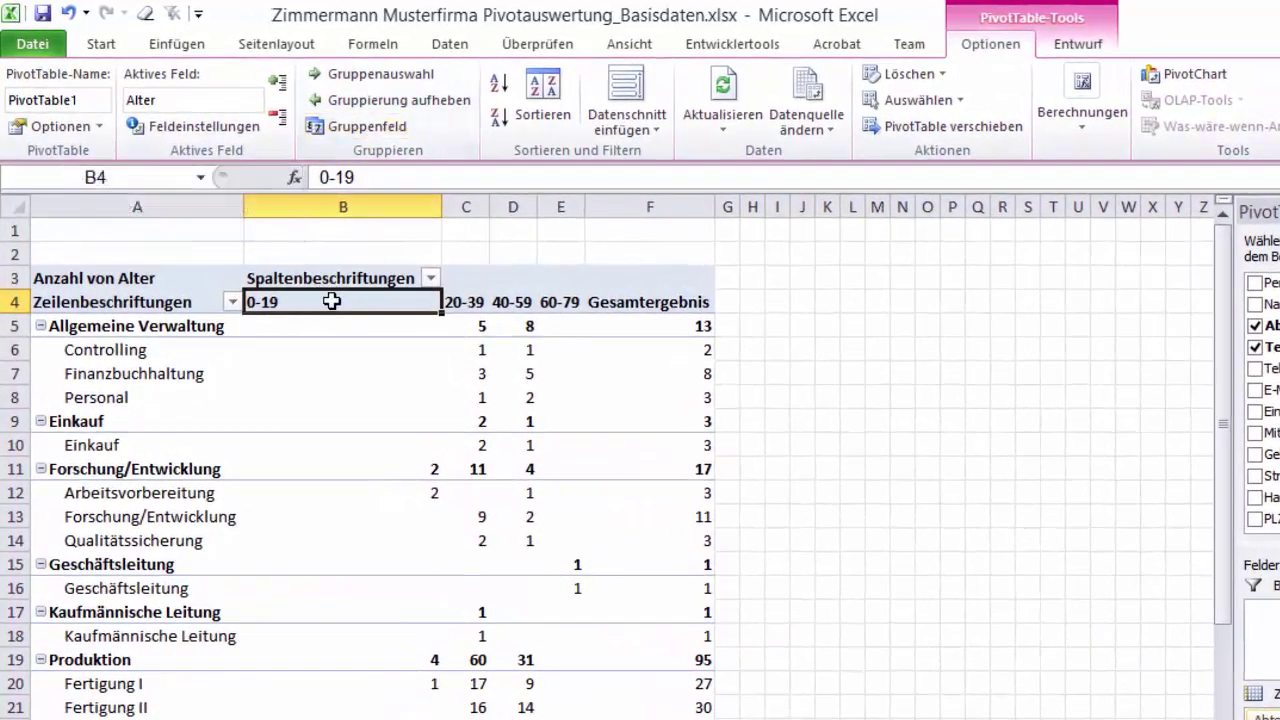
Change the age grouping interval from 20 to 10 years
left_click(357, 126)
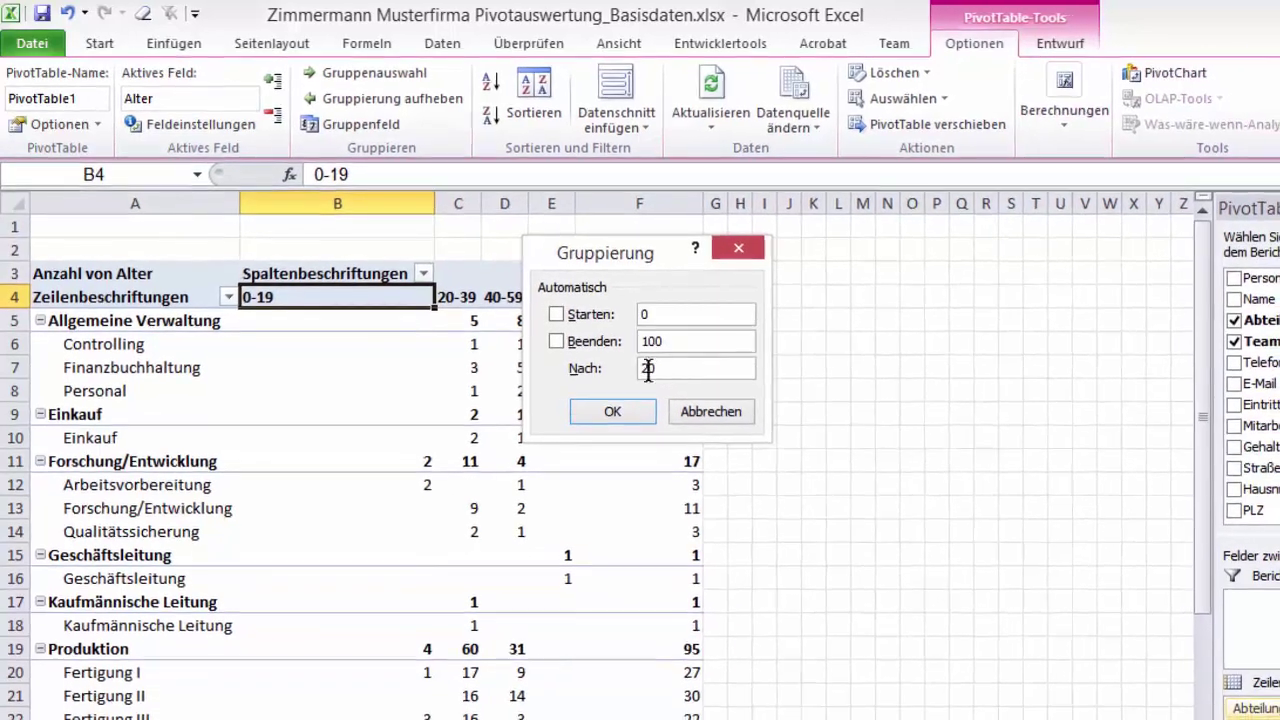
double_click(656, 372)
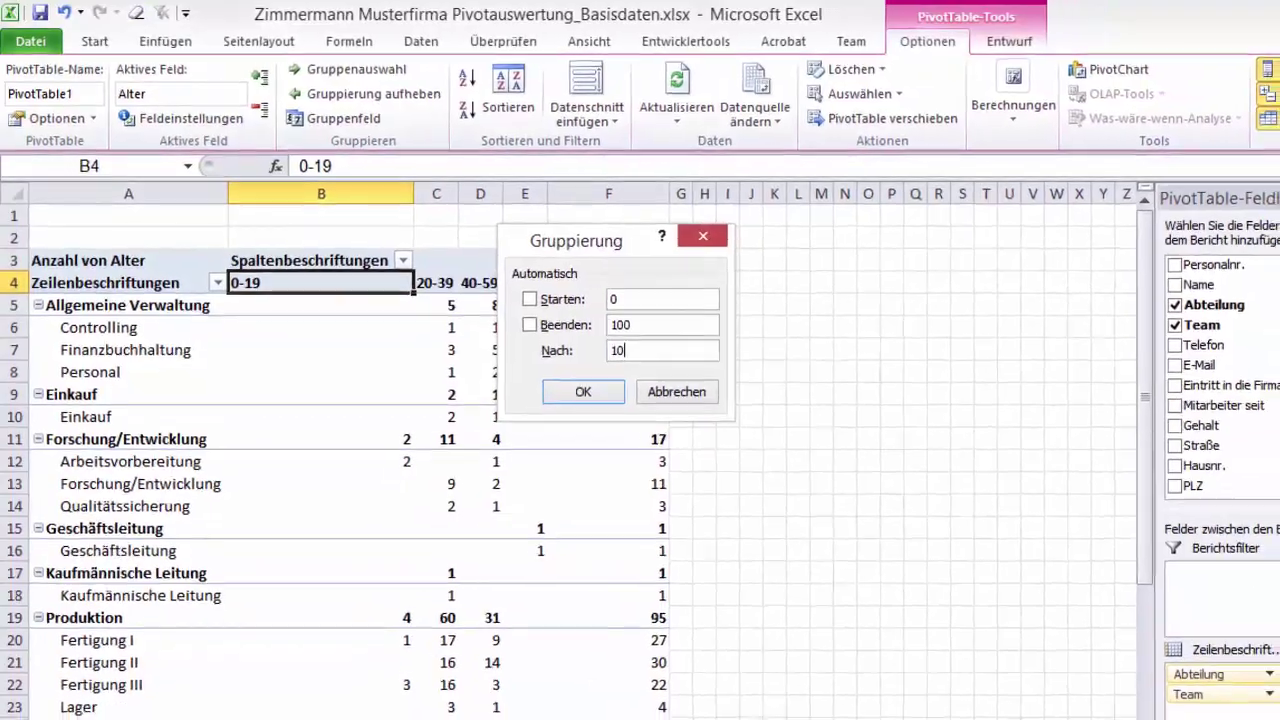
type("10")
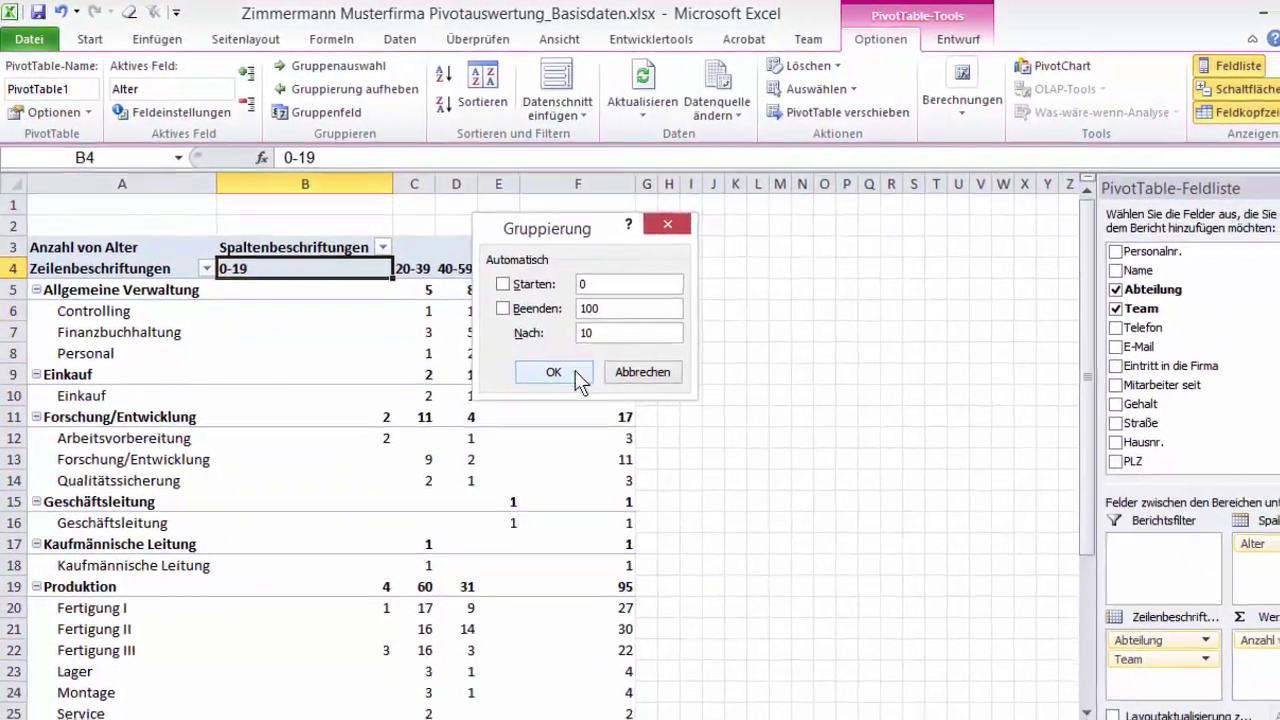
left_click(560, 377)
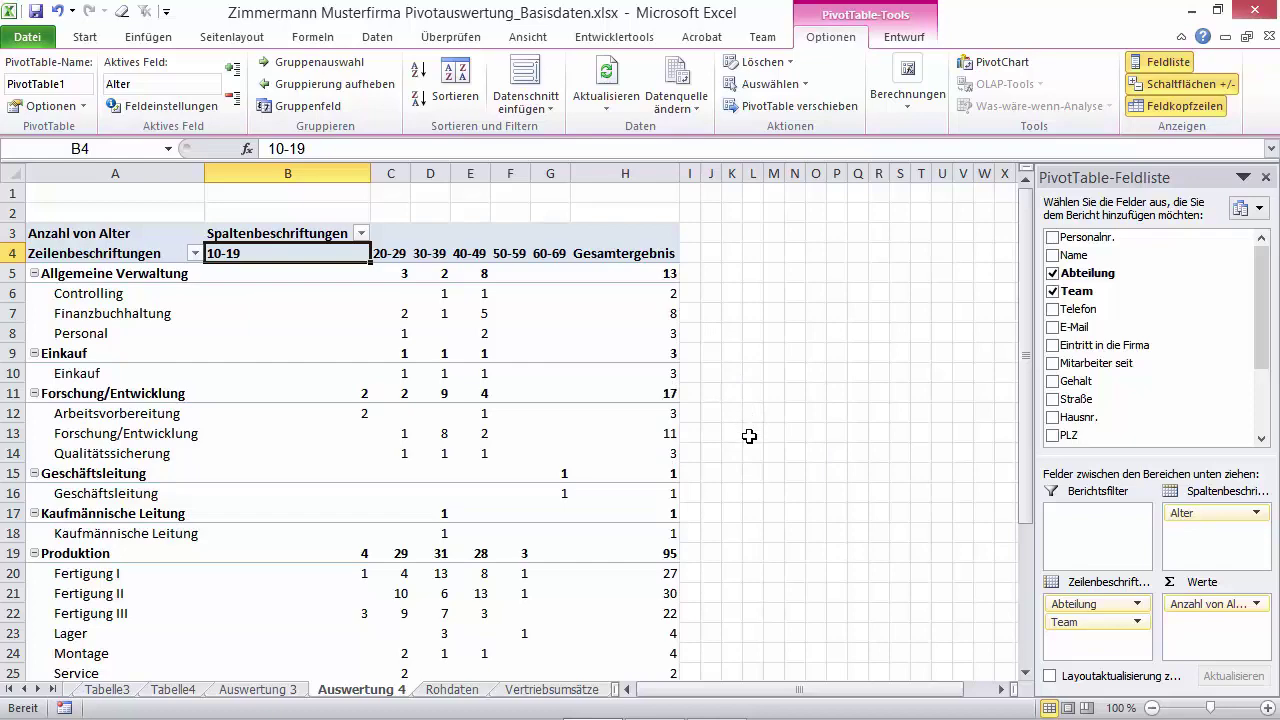
On Auswertung 3, add Alter to the rows, ungroup its age groups, then remove it
left_click(262, 690)
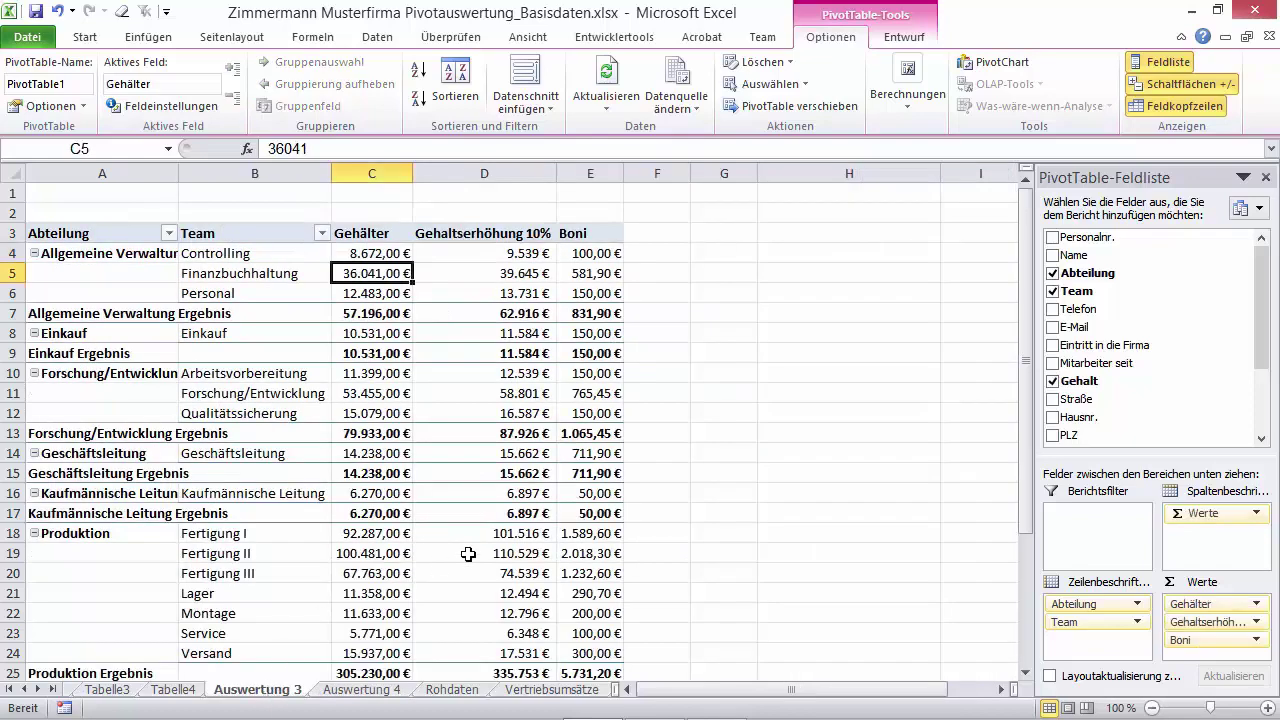
left_click_drag(1268, 305, 1270, 391)
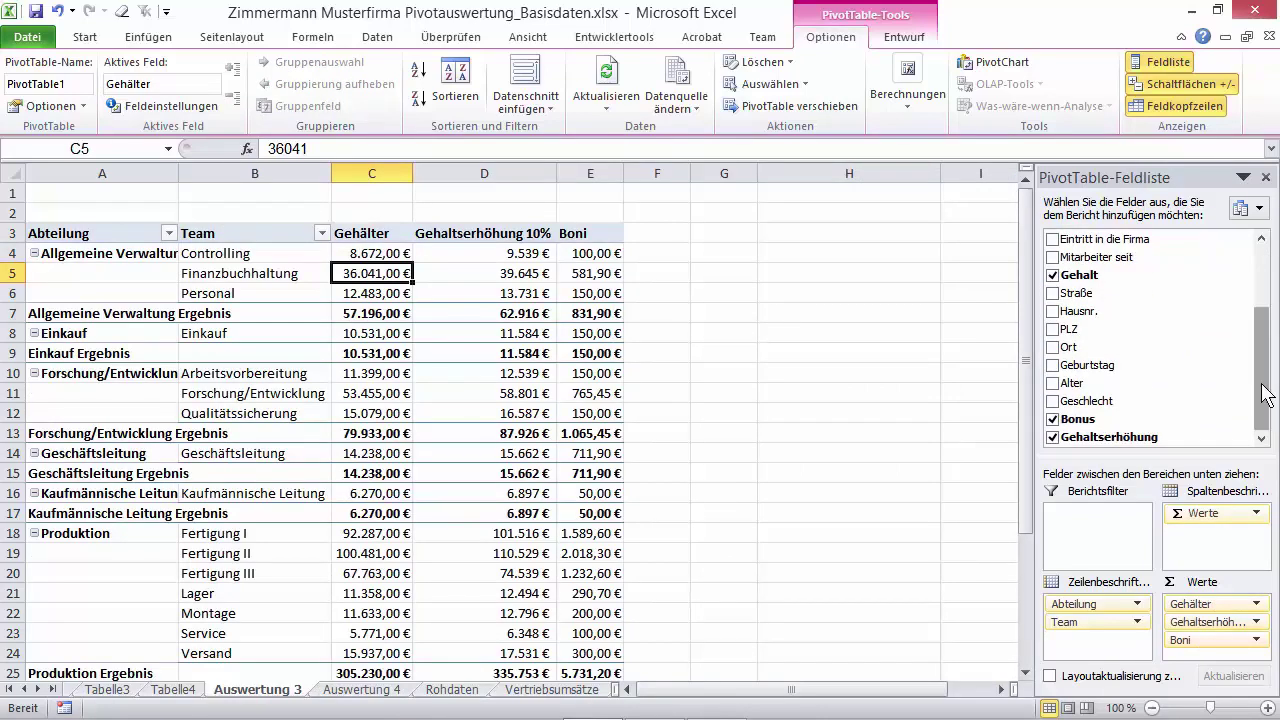
mouse_move(1072, 383)
left_mouse_down()
mouse_move(1101, 570)
mouse_move(1099, 607)
mouse_move(1087, 599)
mouse_move(1077, 624)
left_mouse_up()
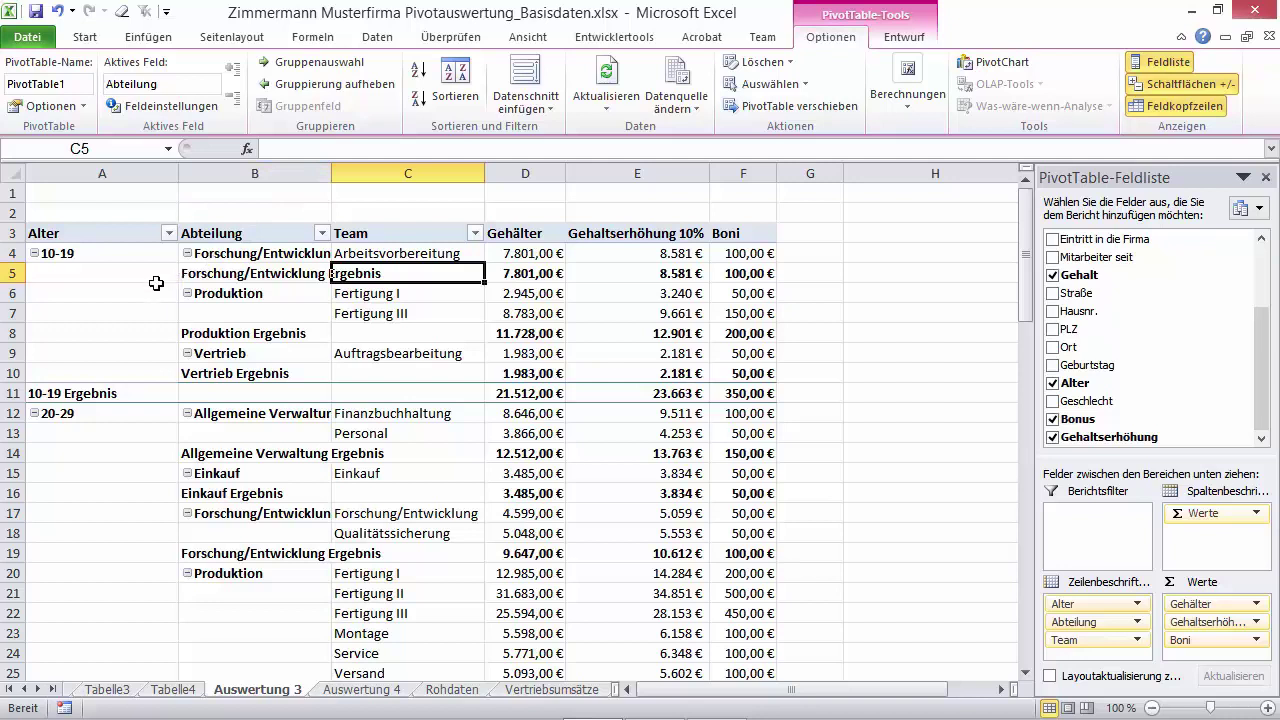
left_click(72, 256)
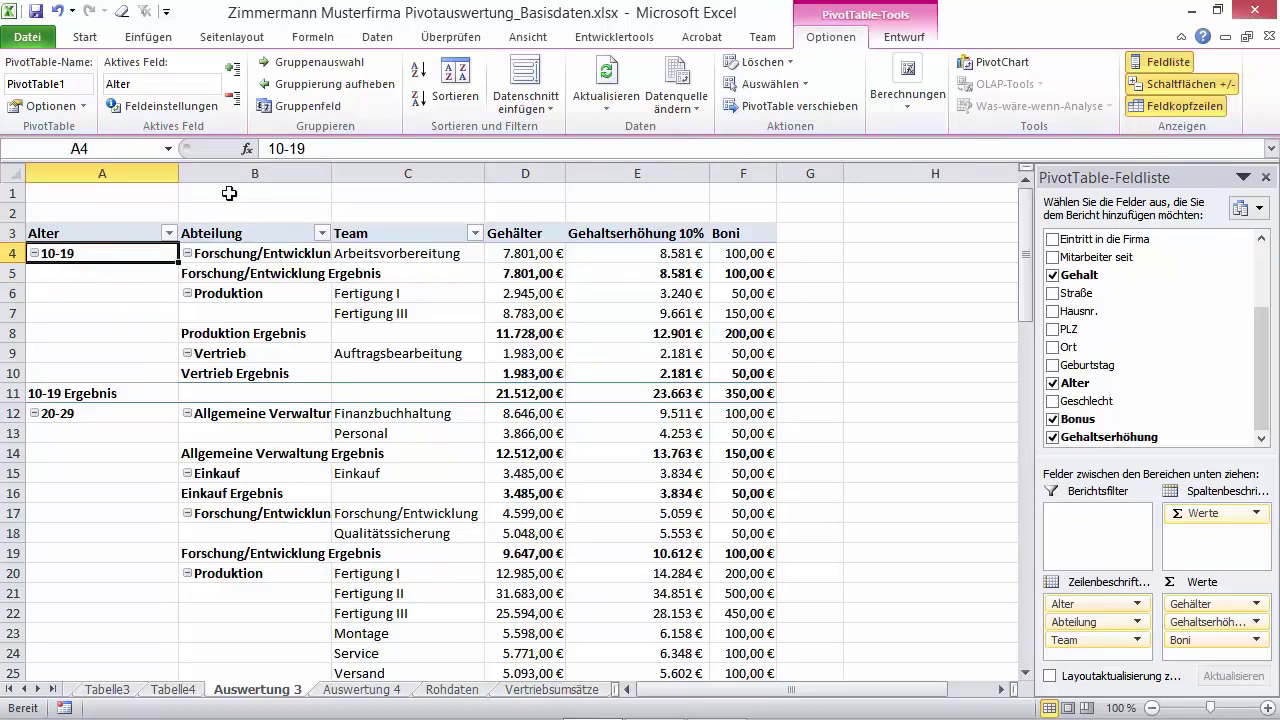
left_click(362, 97)
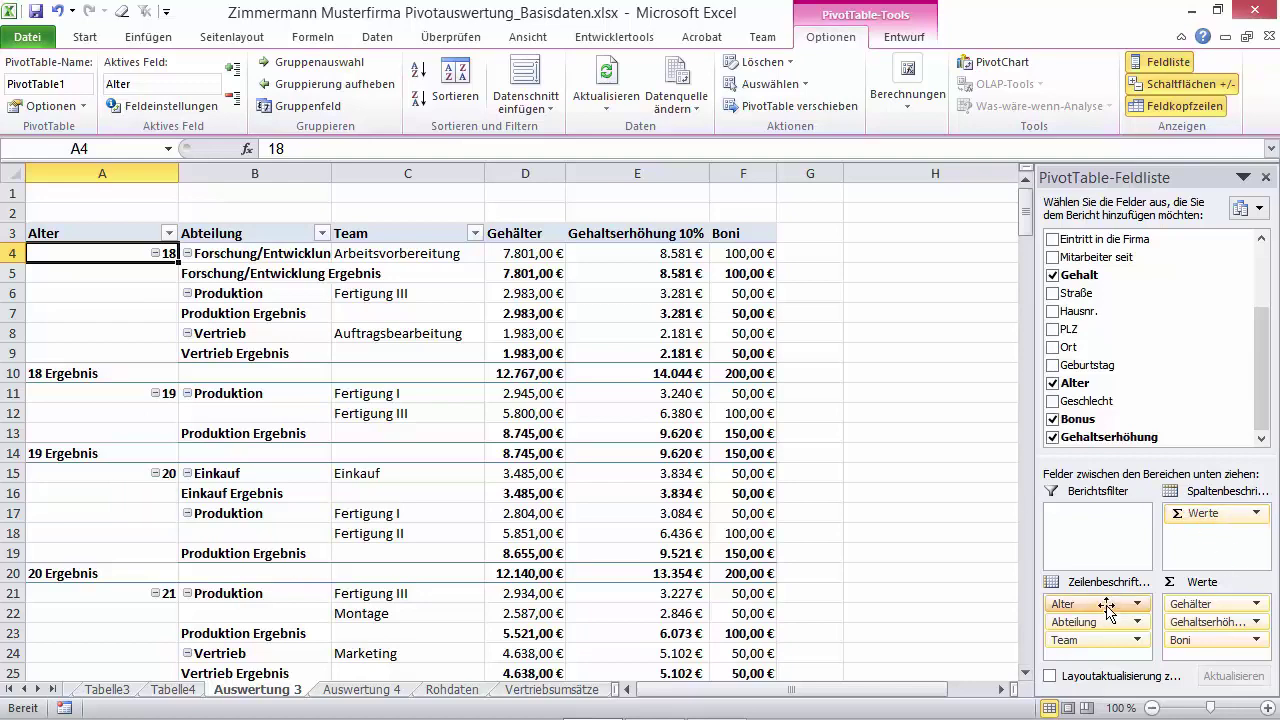
left_click_drag(1108, 610, 1003, 600)
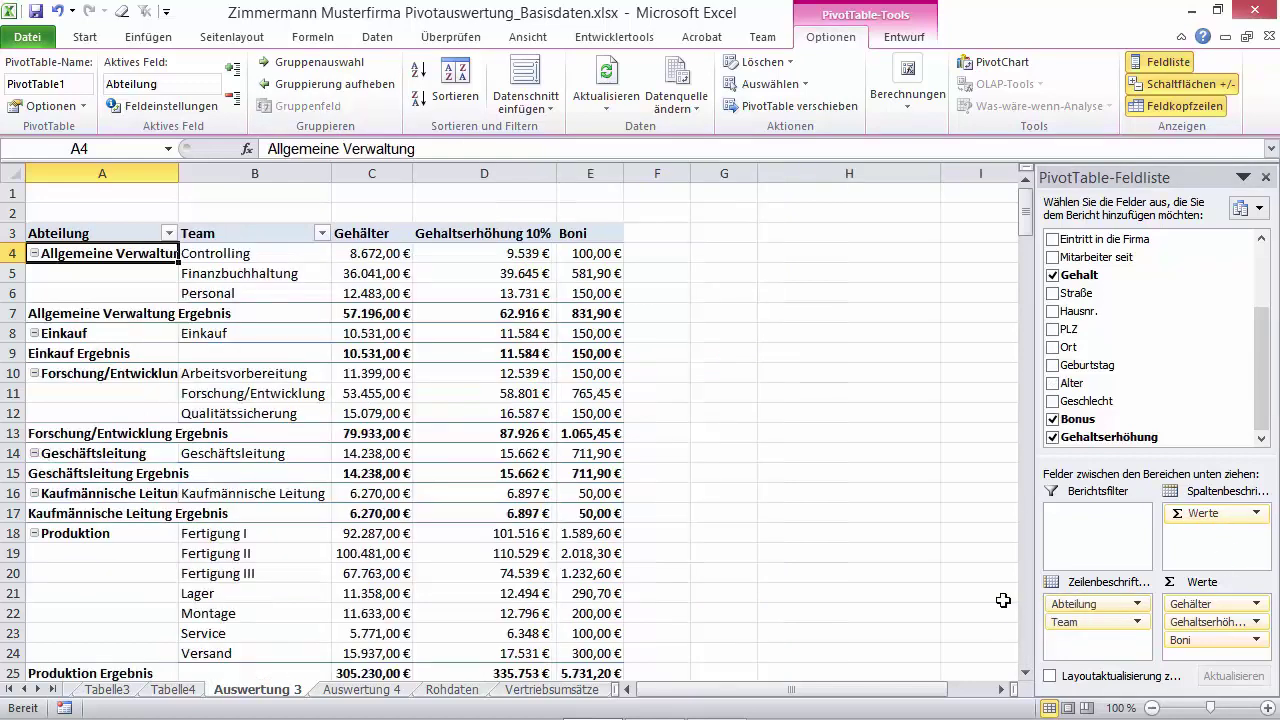
On Auswertung 4, regroup the age columns from 0 to 100 in steps of 10
left_click(362, 690)
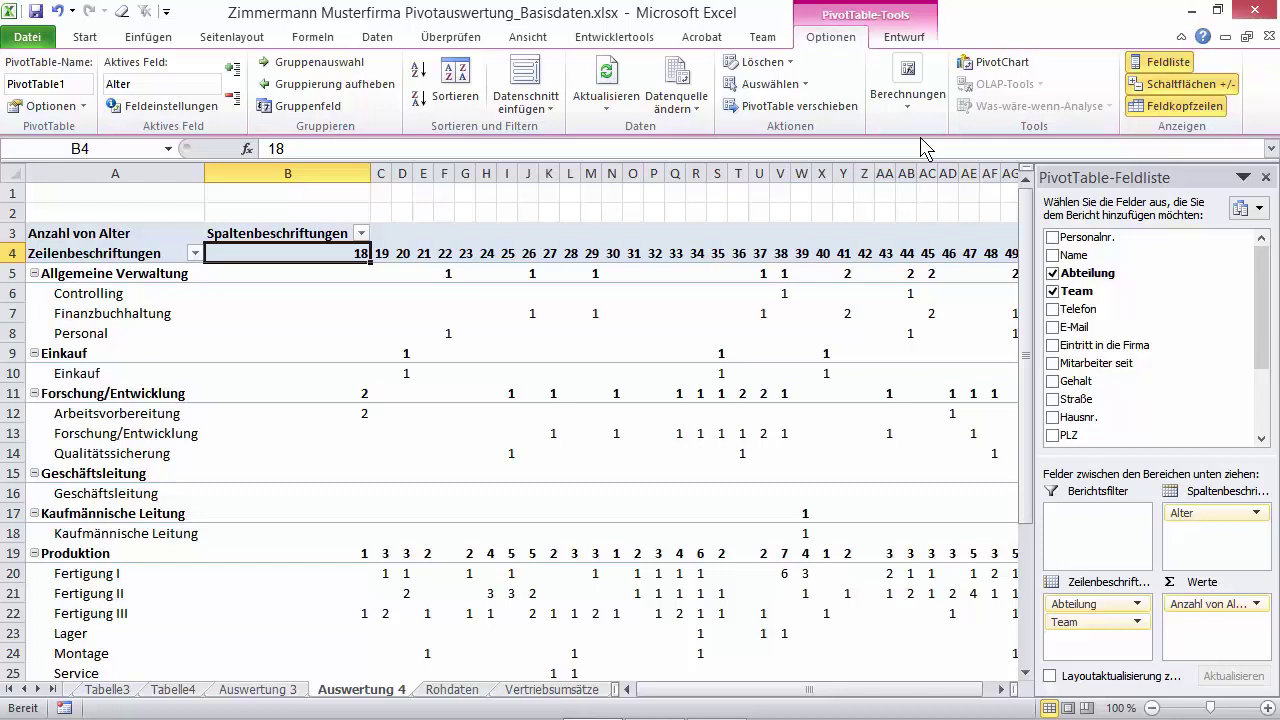
left_click(320, 63)
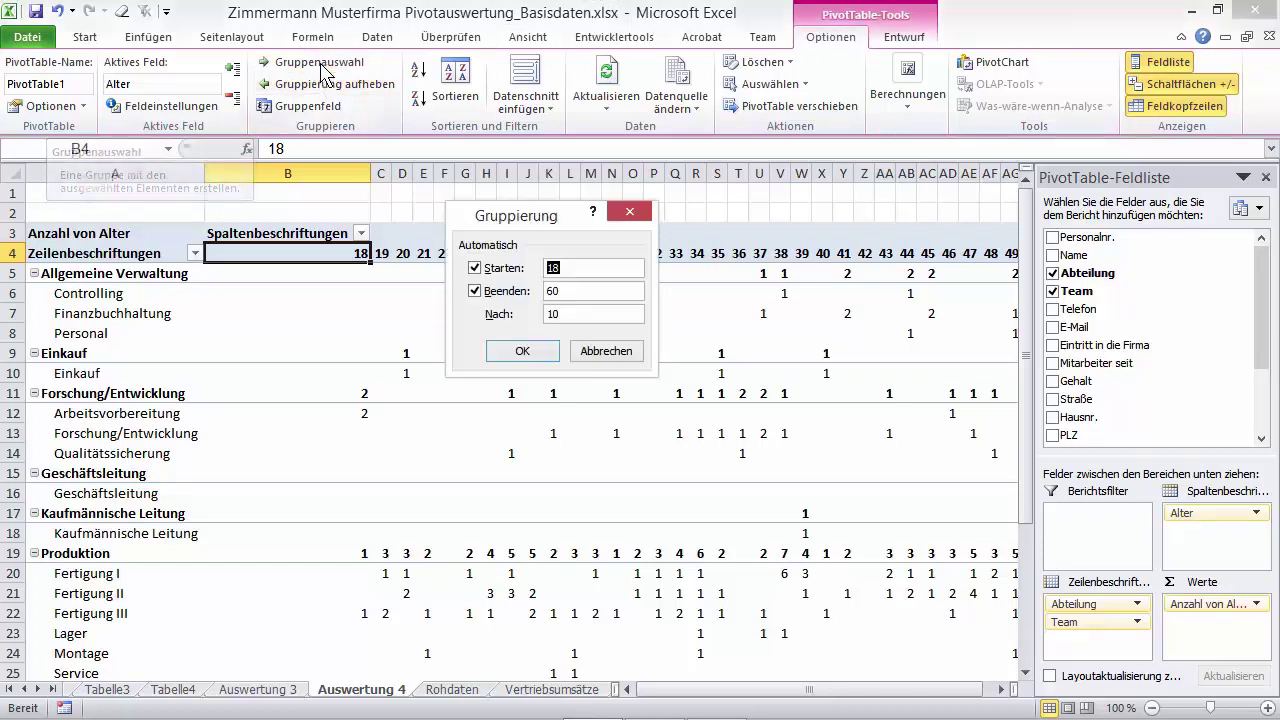
type("0")
key("Tab")
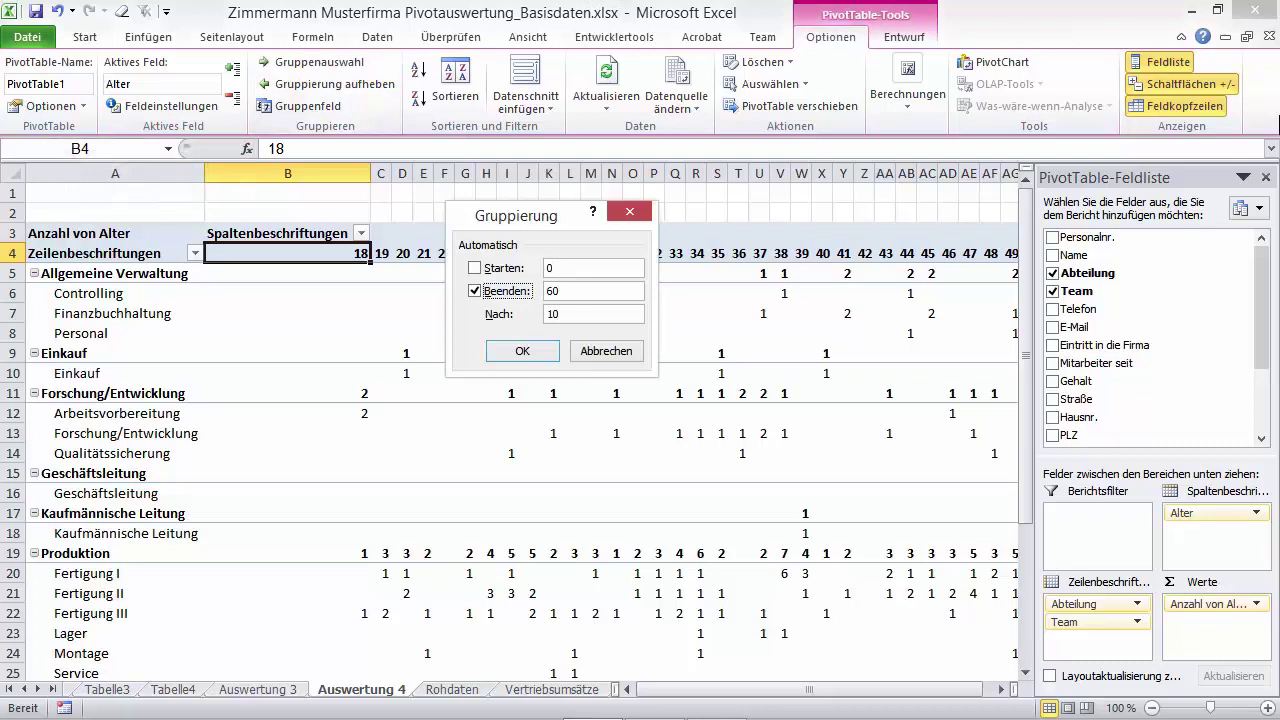
key("Tab")
type("100")
key("Tab")
left_click(522, 351)
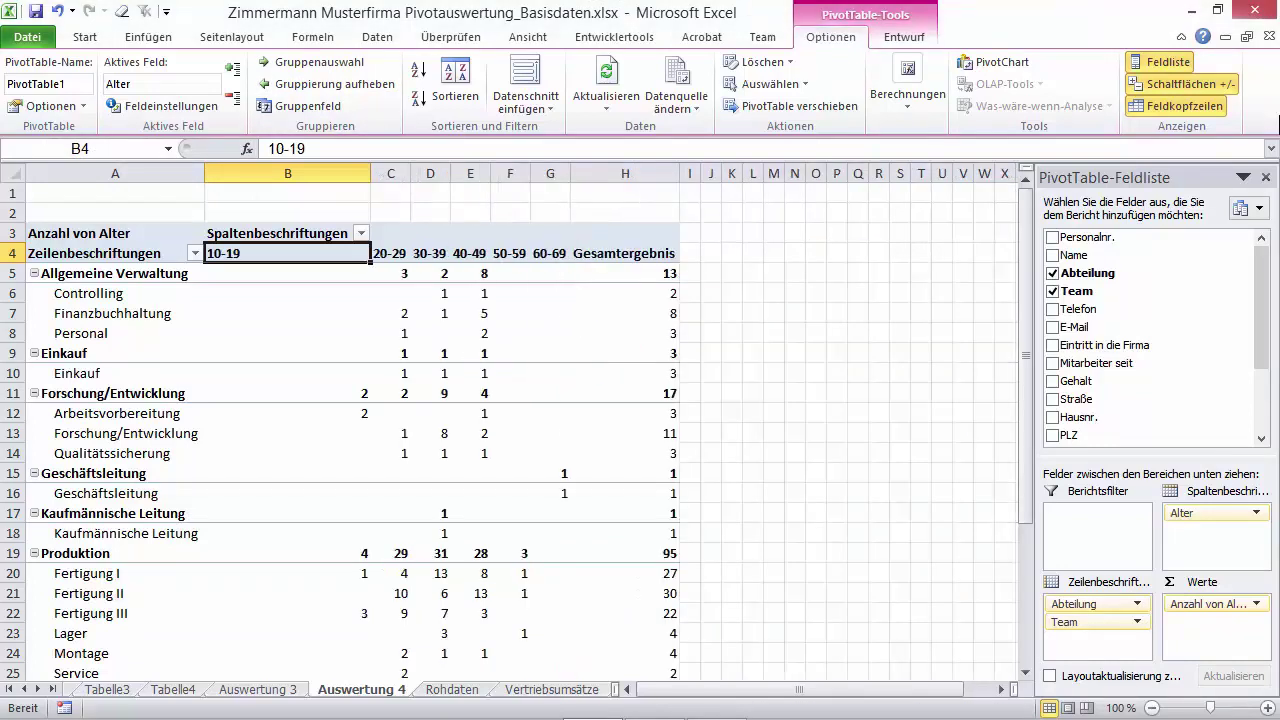